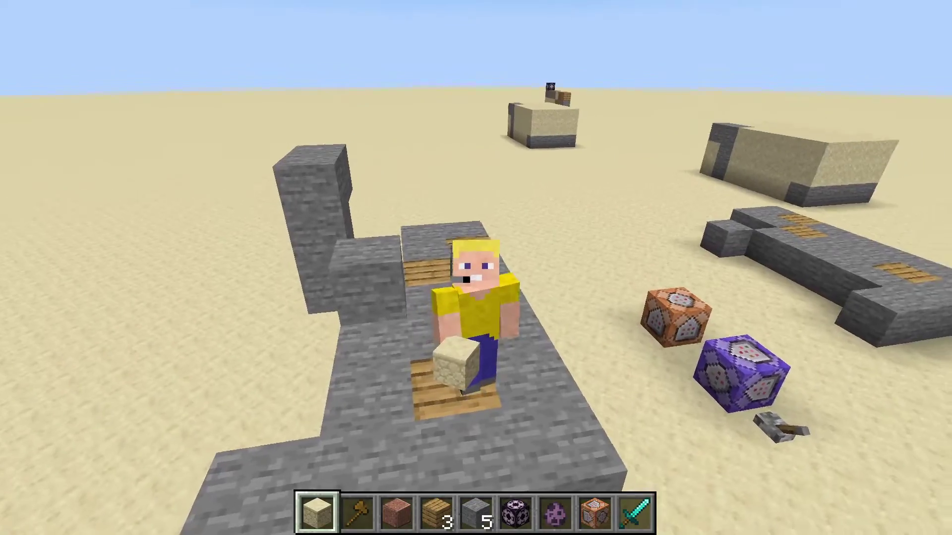
Step: Switch to first-person view and look over the small dropped blocks and floating heads on the sand
key("F5")
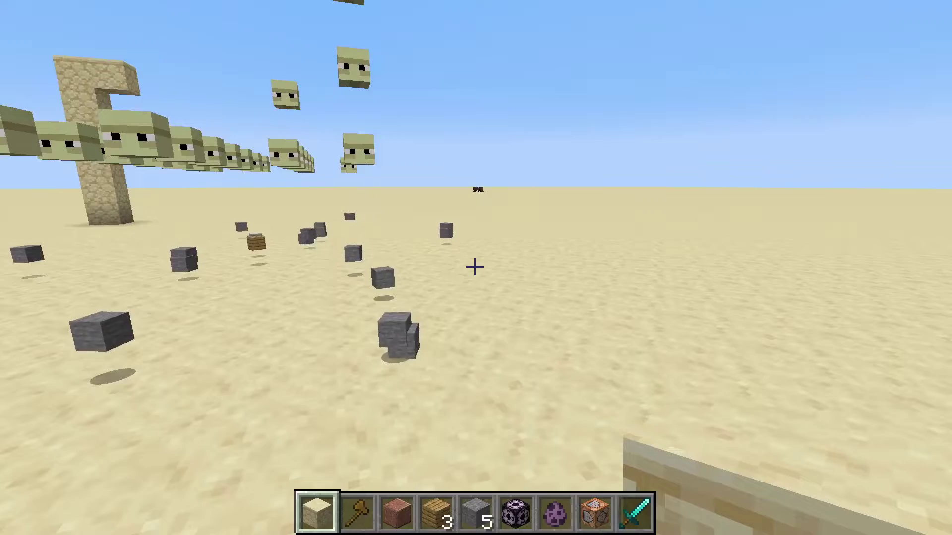
key("w")
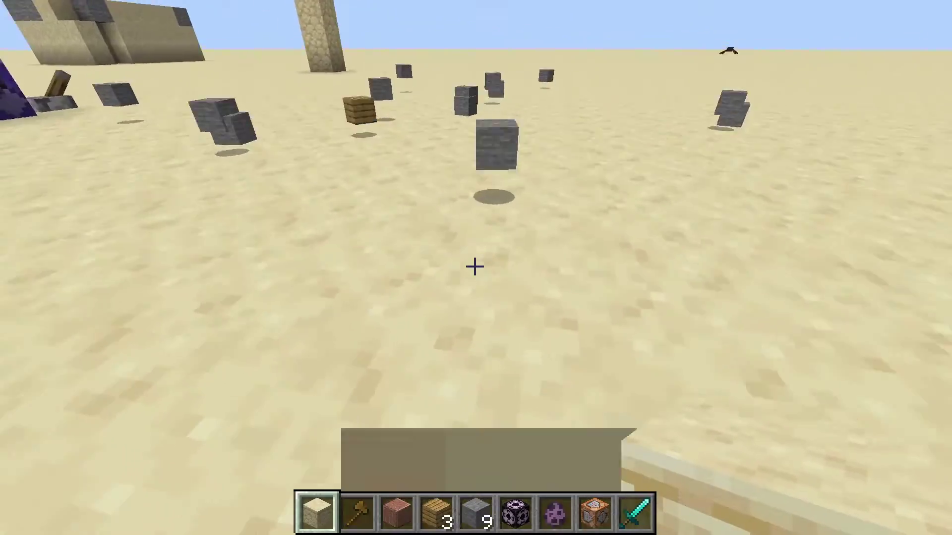
key("s")
key("space")
key("space")
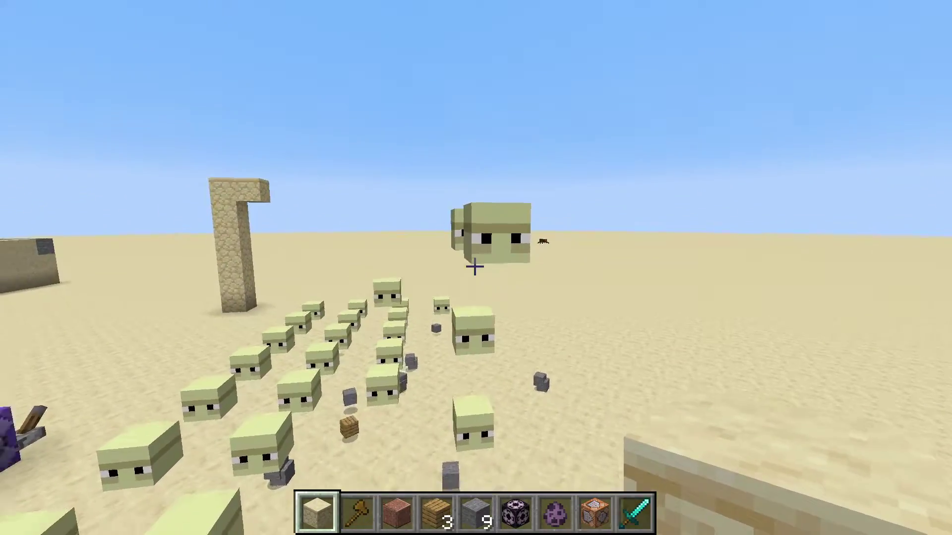
Step: Switch to Spectator Mode and examine the invisible bodies beneath the floating heads from several sides
key("s")
key("F3+n")
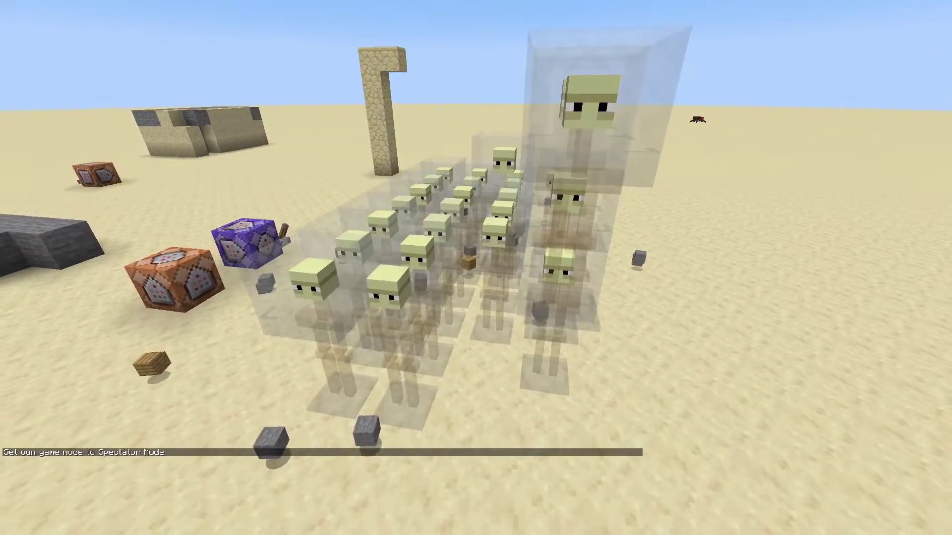
key("d")
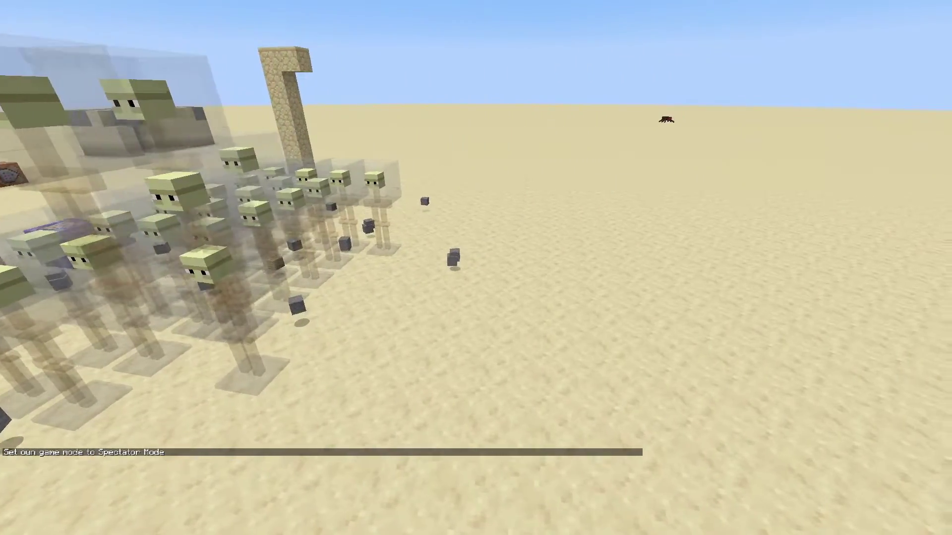
key("d")
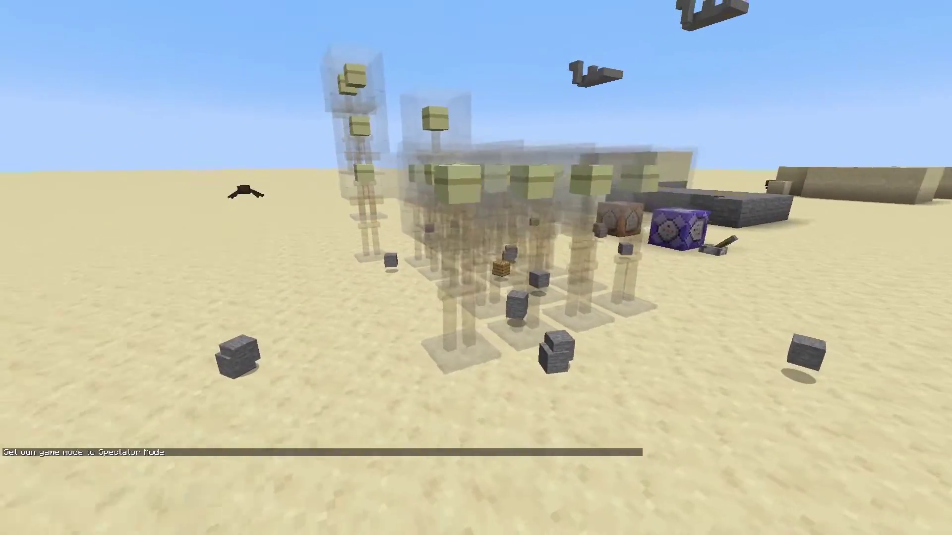
key("d")
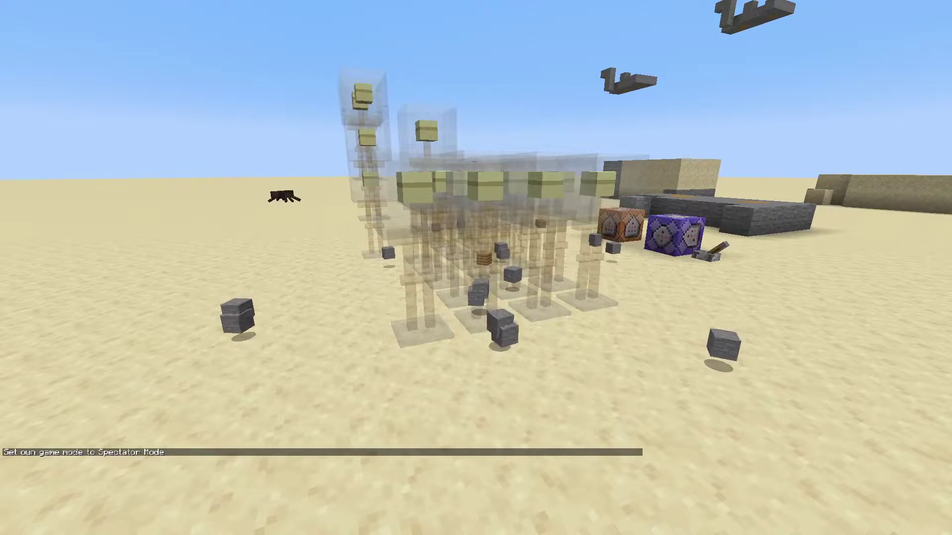
key("d")
key("space")
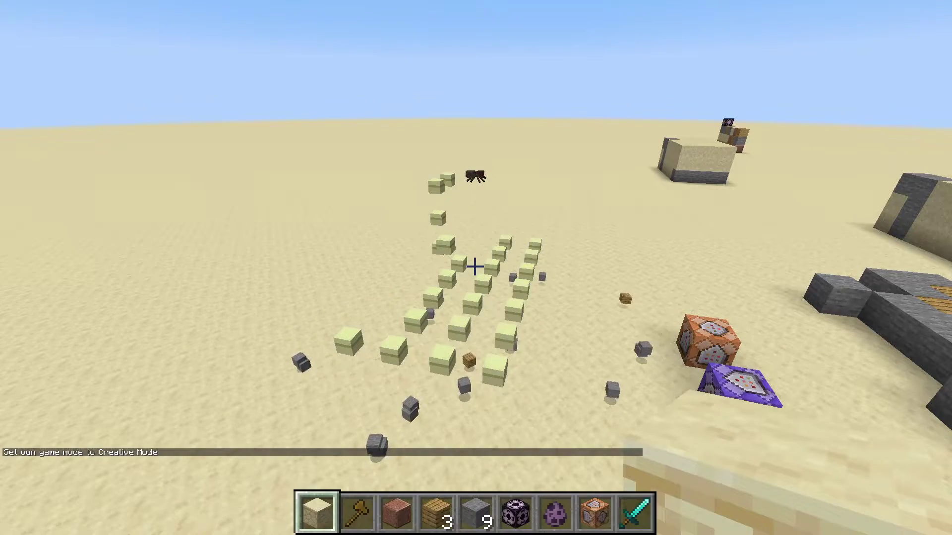
Step: Examine the purple and orange command blocks, their lever and the nearby group of floating heads
key("space")
key("d")
scroll(475, 267, "down", 2)
key("shift")
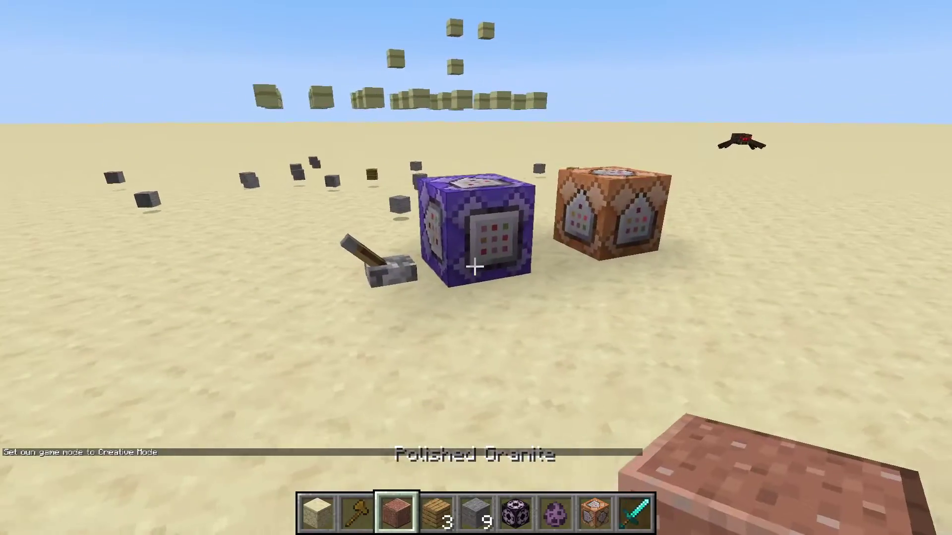
key("a")
key("w")
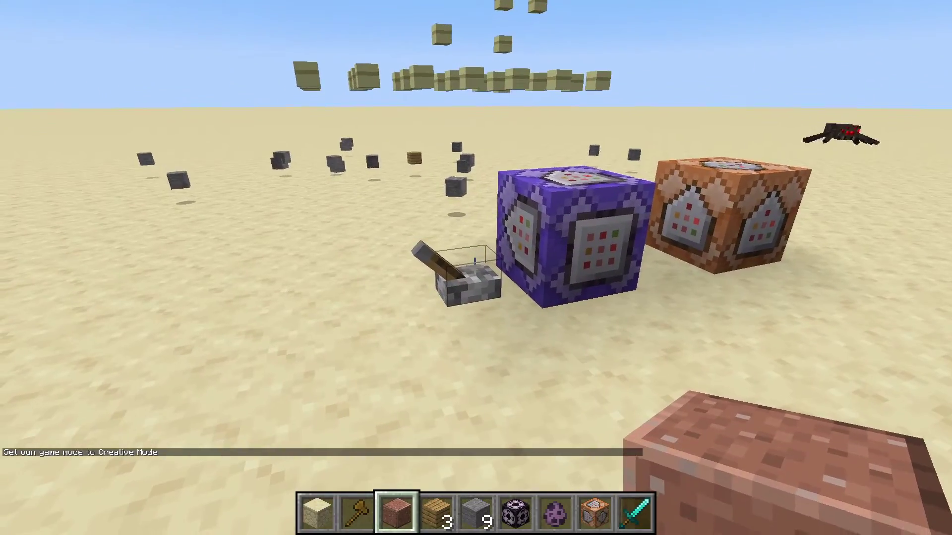
key("space")
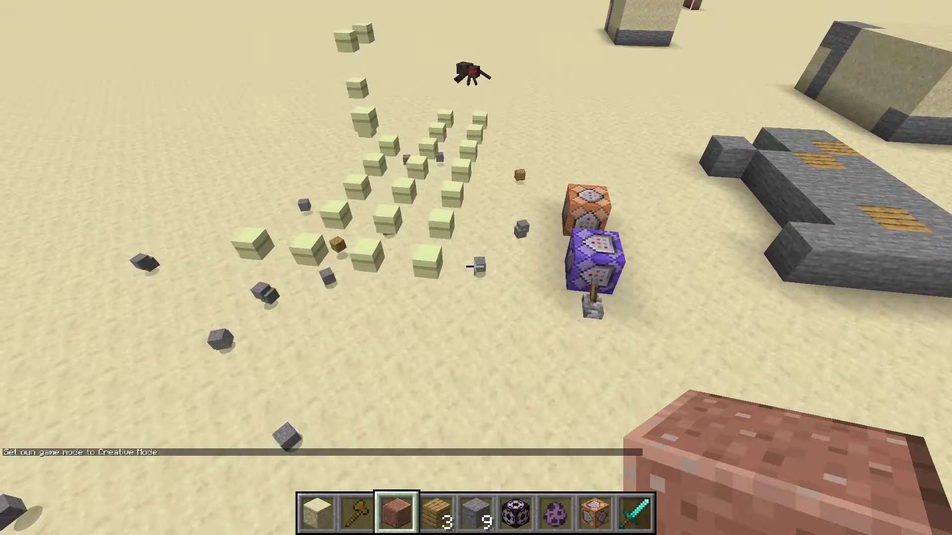
key("shift")
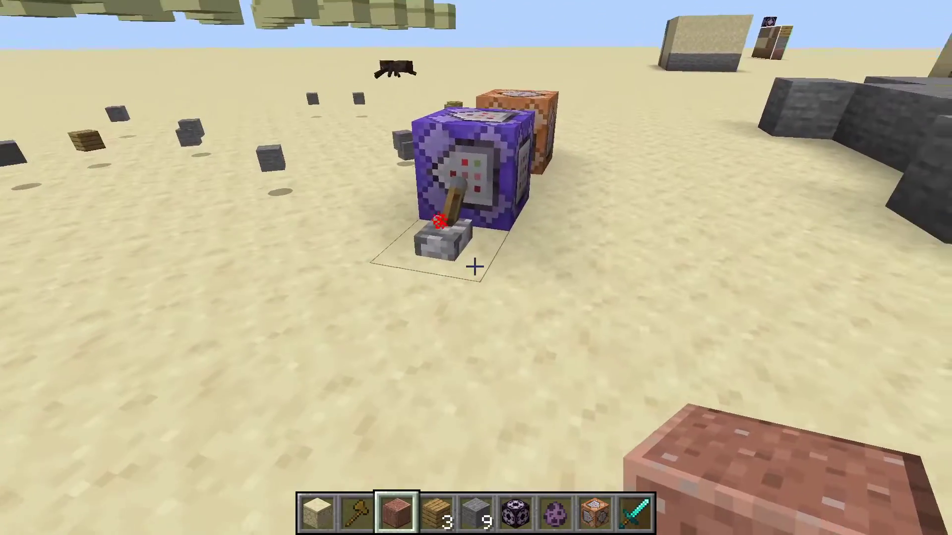
key("space")
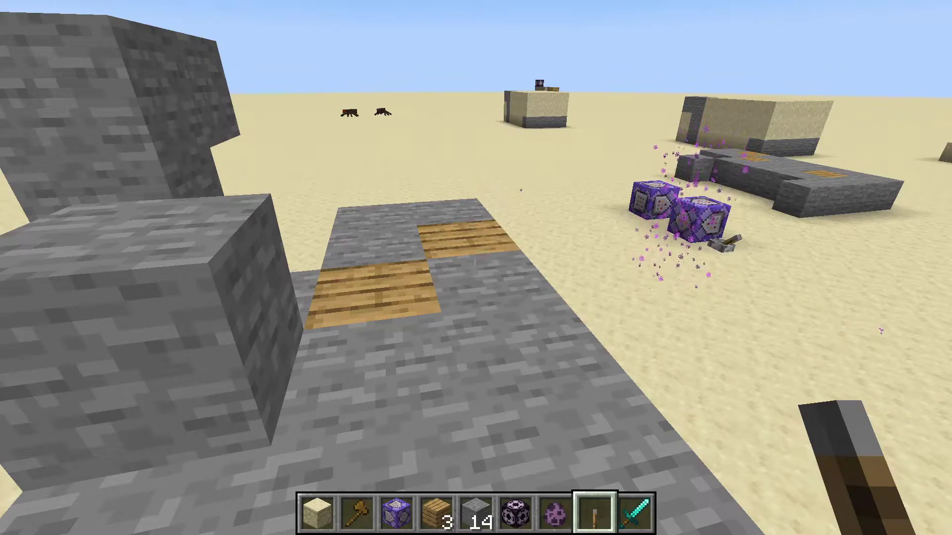
Step: Review the repeating command block's console command that sets the falling blocks' Time value to 1
key("s")
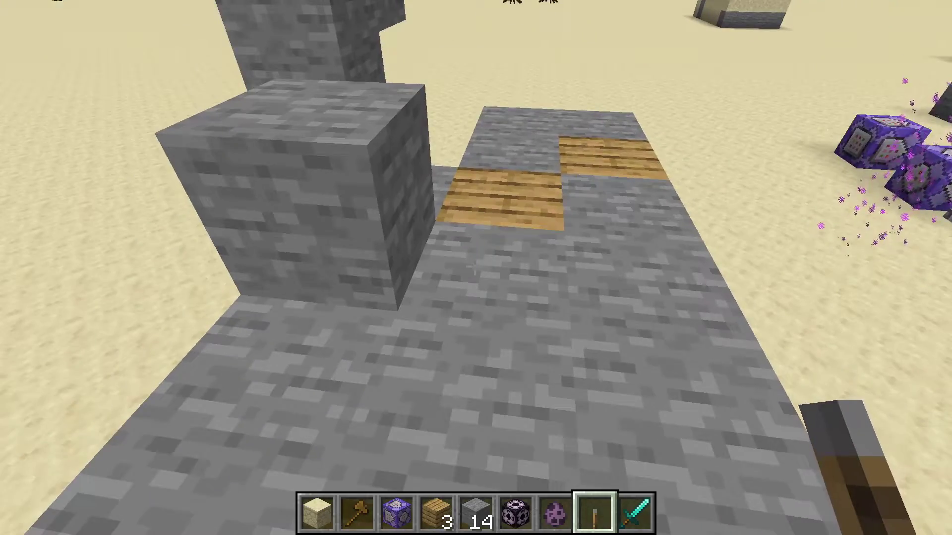
key("w")
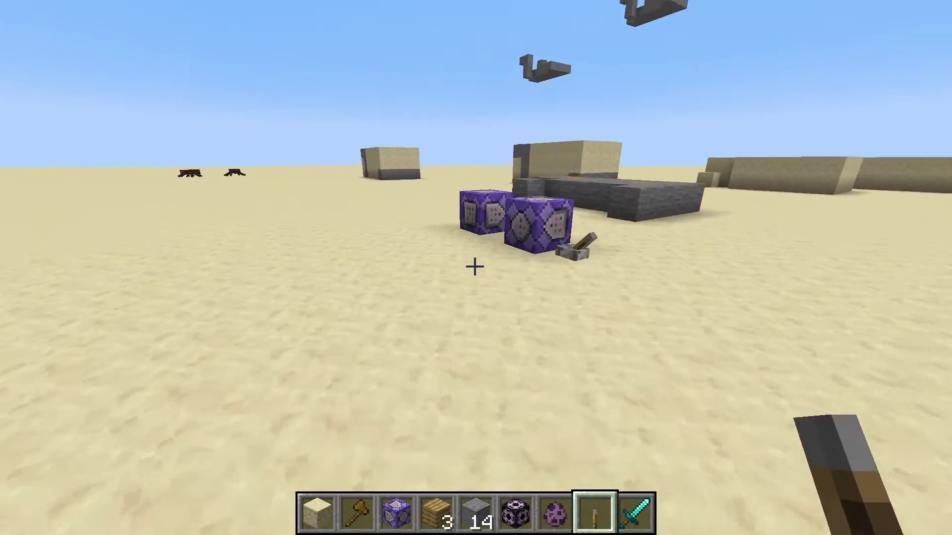
key("w")
right_click(475, 267)
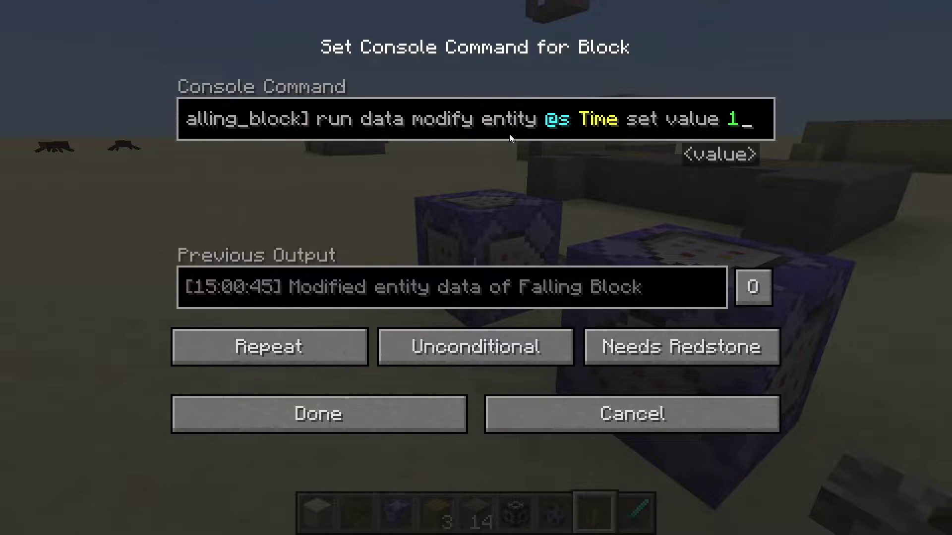
left_click(627, 417)
Step: Examine the stone and plank model from all sides, including its tall column and overhang
key("w")
key("w")
key("space")
key("a")
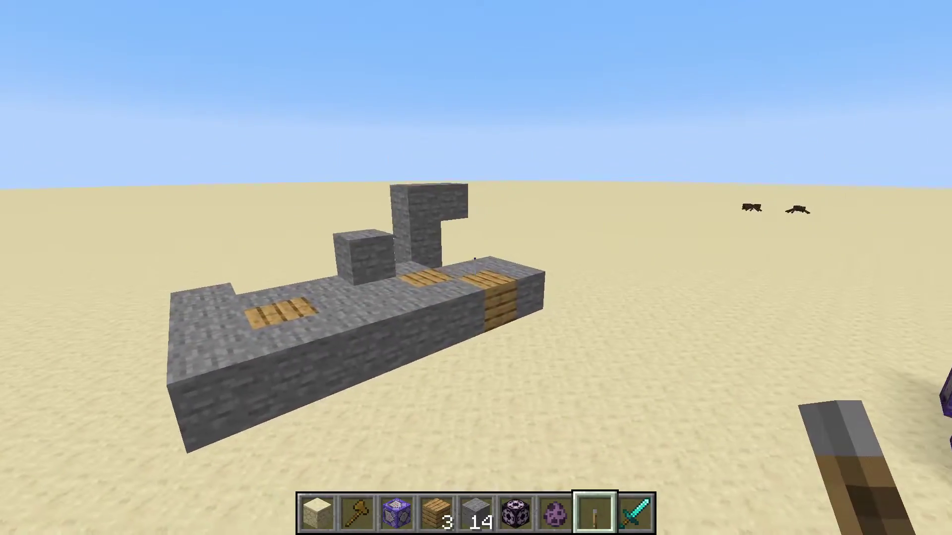
key("w")
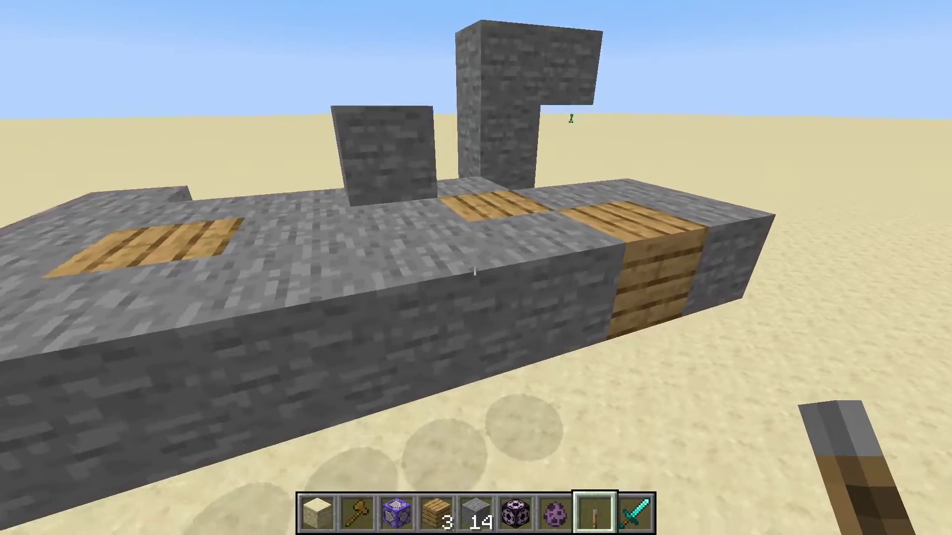
key("w")
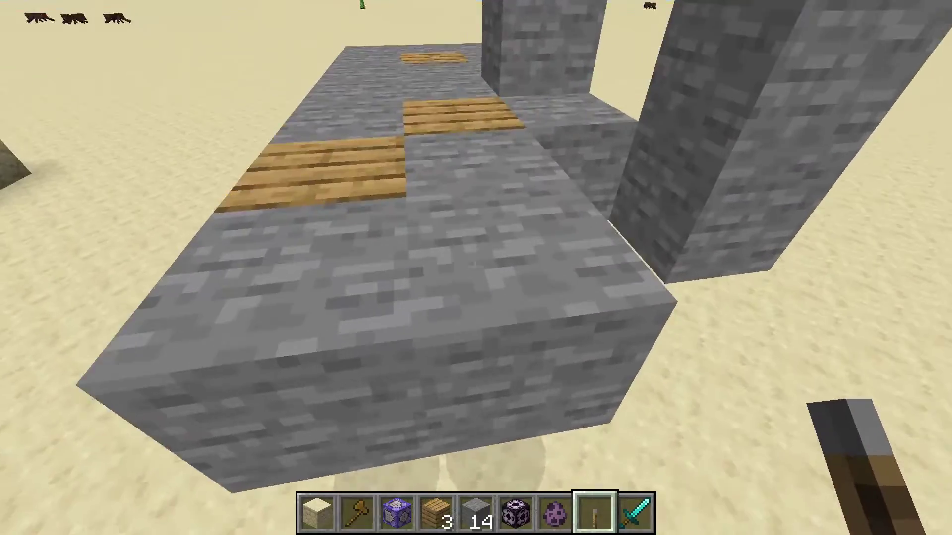
key("s")
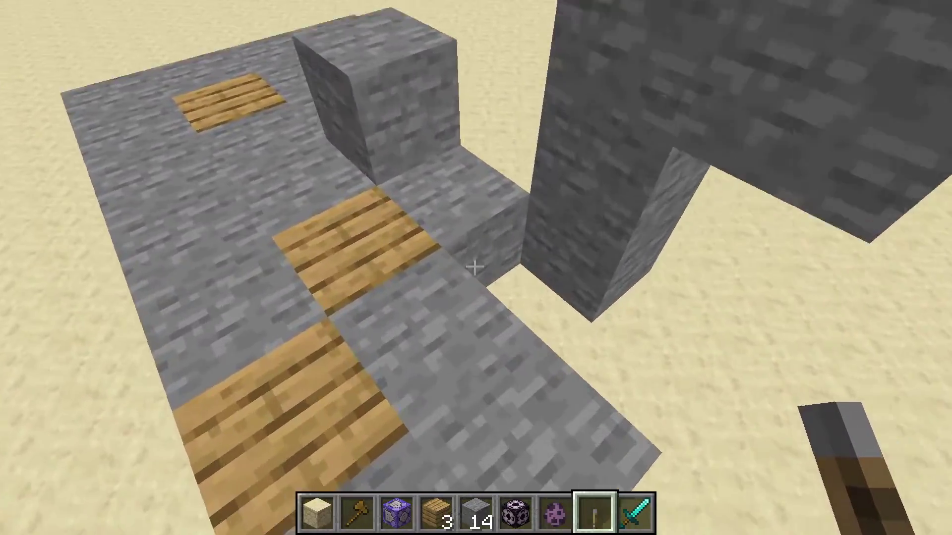
key("s")
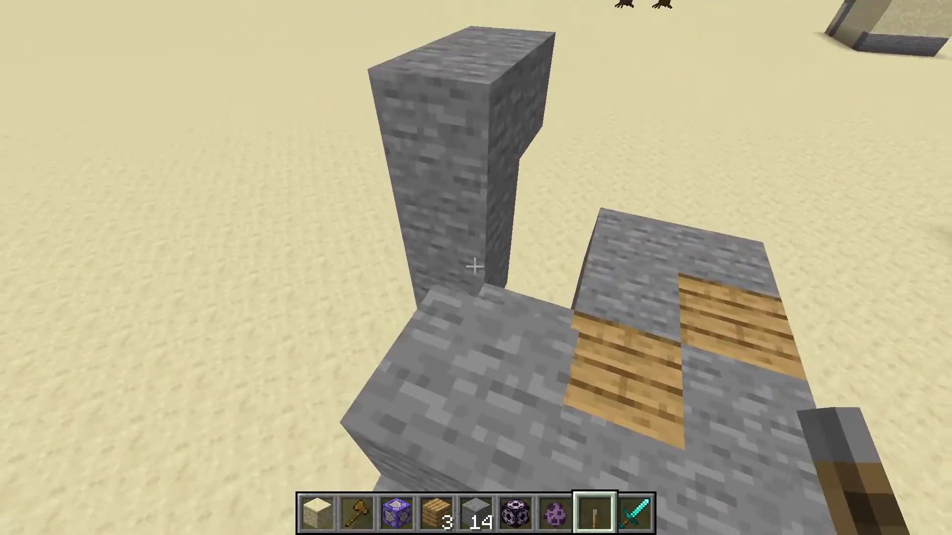
key("space")
key("w")
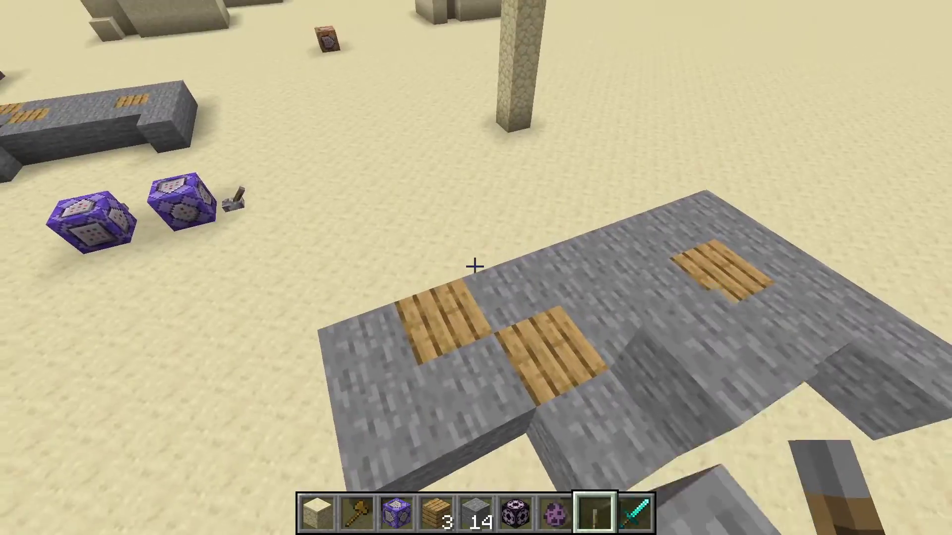
Step: Check the lever beside the purple command blocks and inspect the stone model's raised block and column again
key("w")
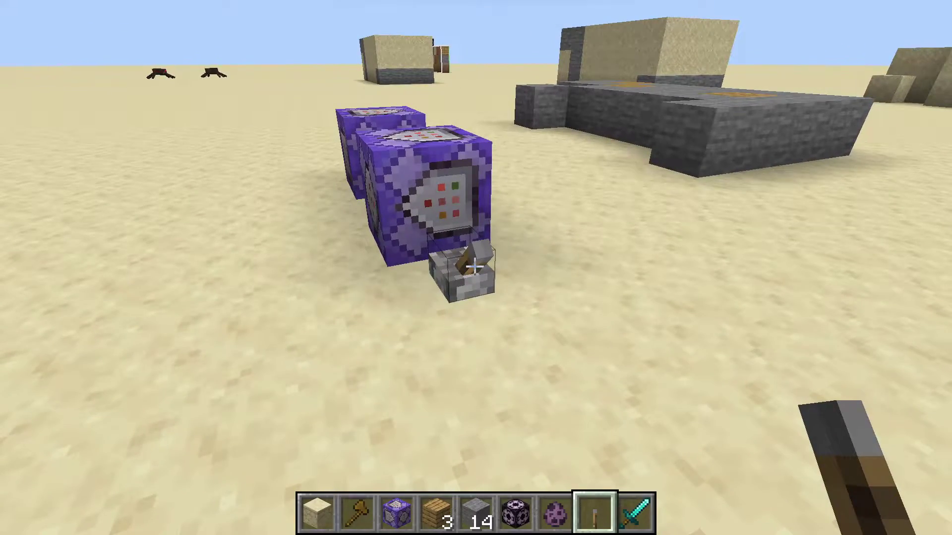
key("space")
key("space")
key("w")
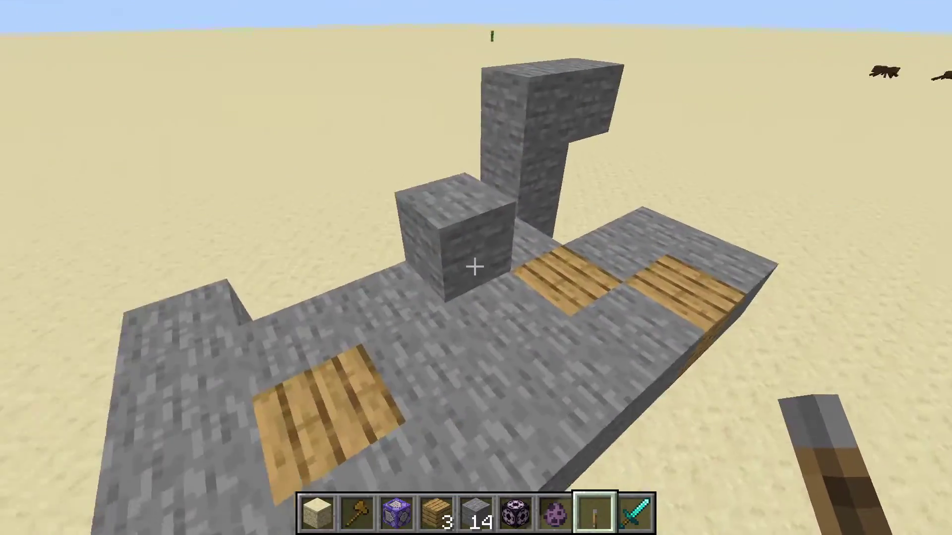
key("s")
key("w")
key("space")
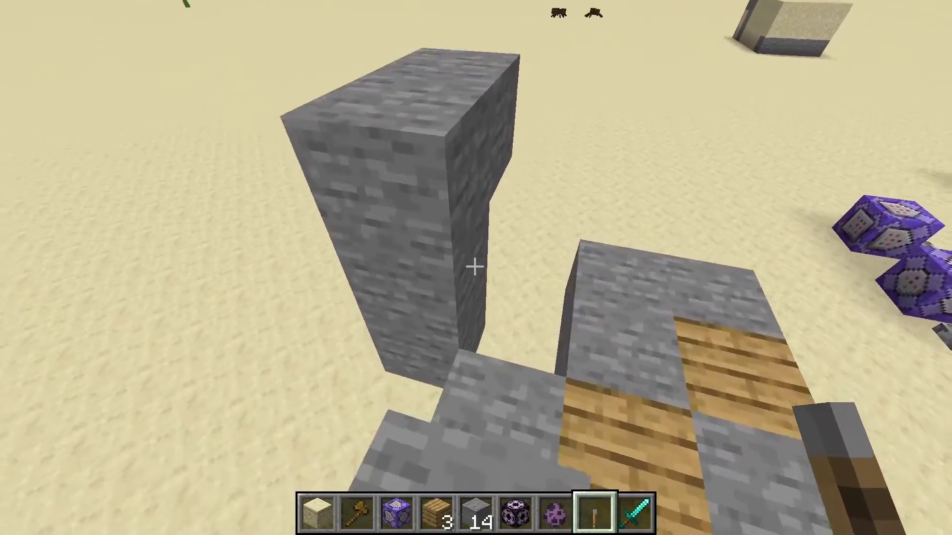
key("space")
key("w")
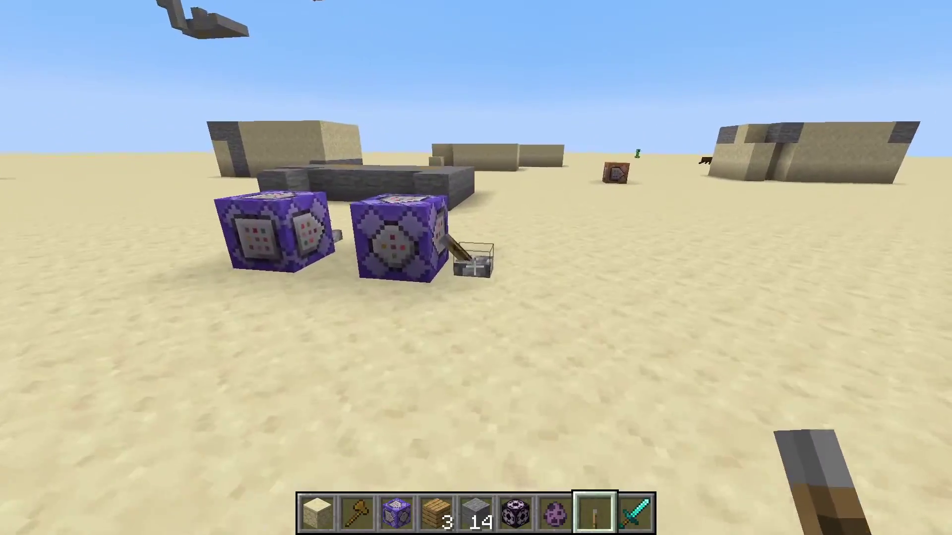
Step: Flip the lever beside the purple command block and inspect the stone model from above
right_click(475, 267)
key("w")
key("space")
key("space")
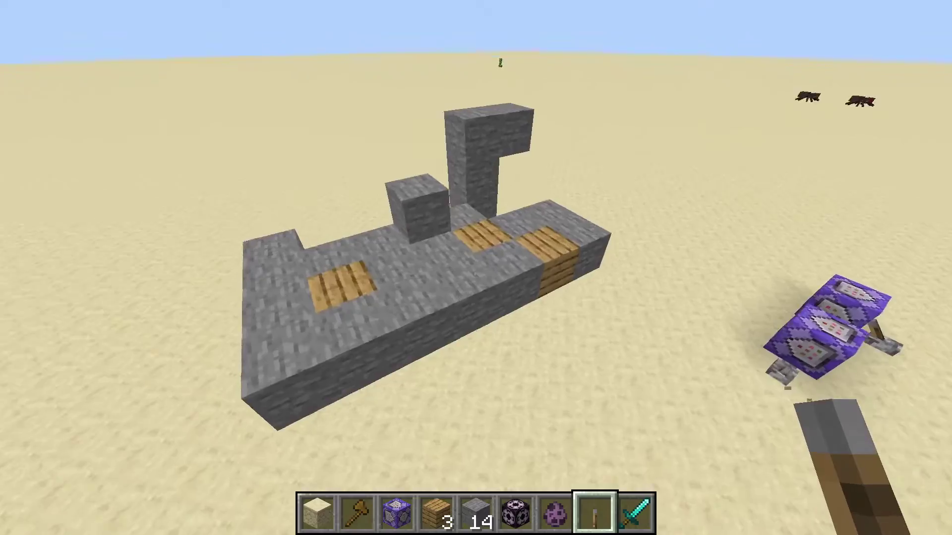
key("w")
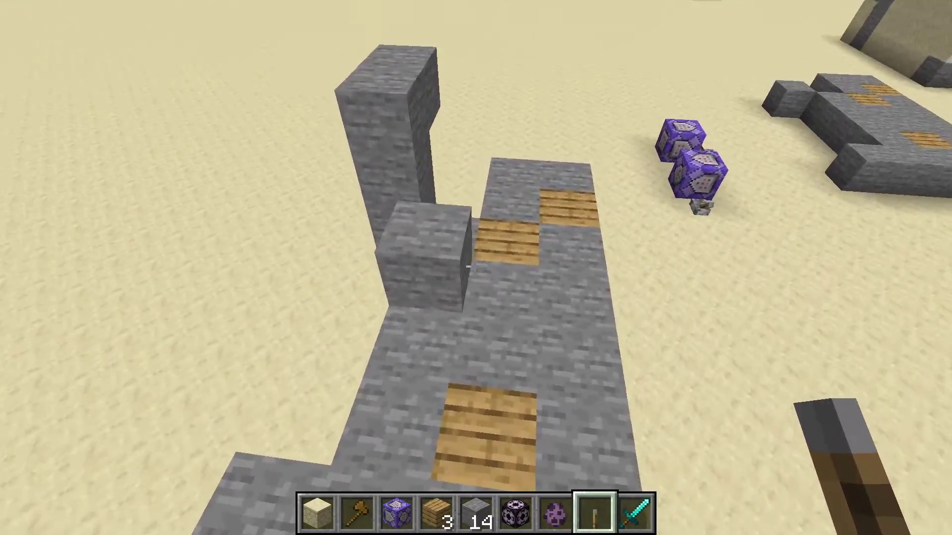
key("w")
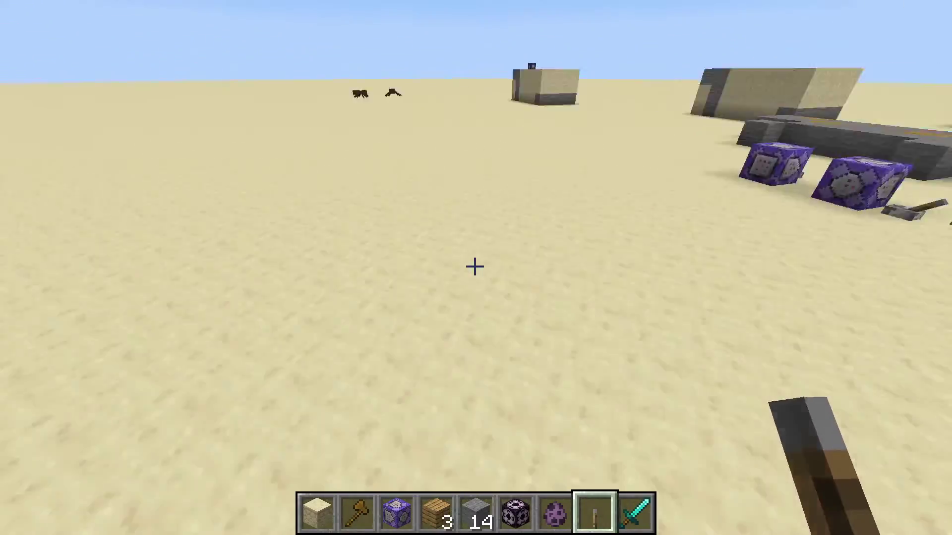
Step: Recall the chat command /function exxabite:projectname/model and close the chat without running it
key("s")
key("t")
key("Up")
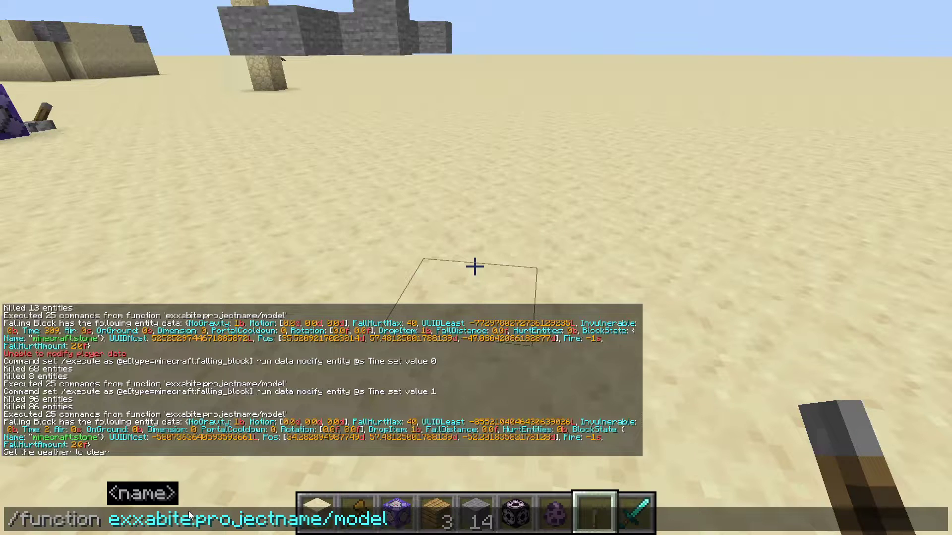
key("Escape")
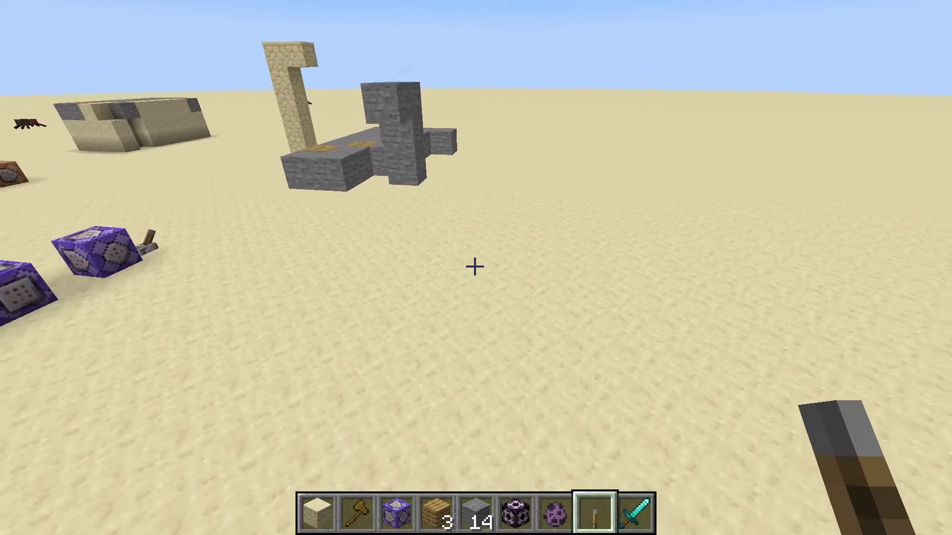
Step: View the stone model from above and fly on to the sand-covered structure in the distance
key("d")
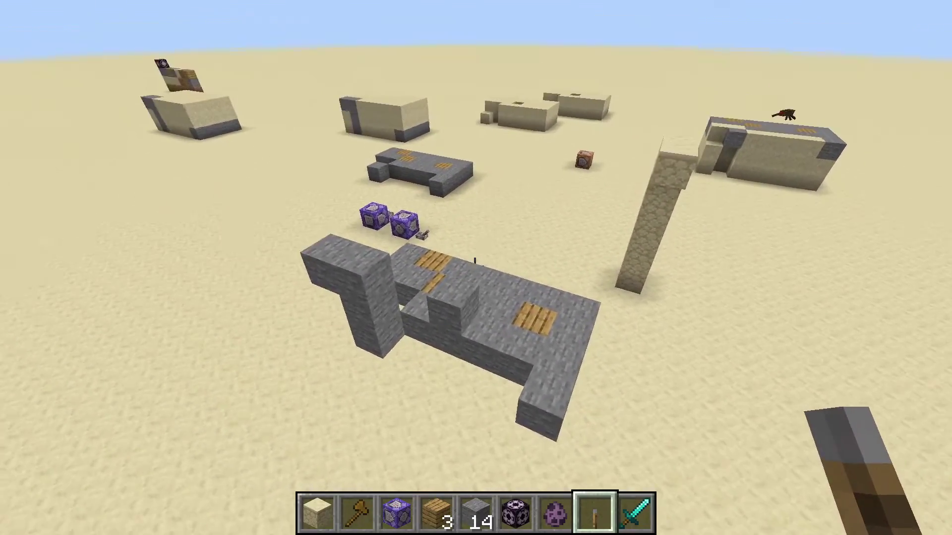
key("d")
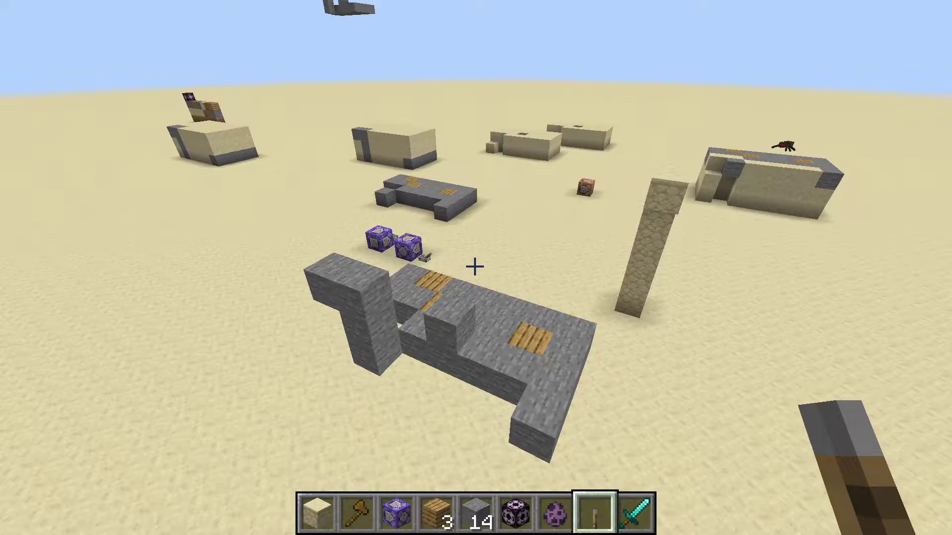
key("w")
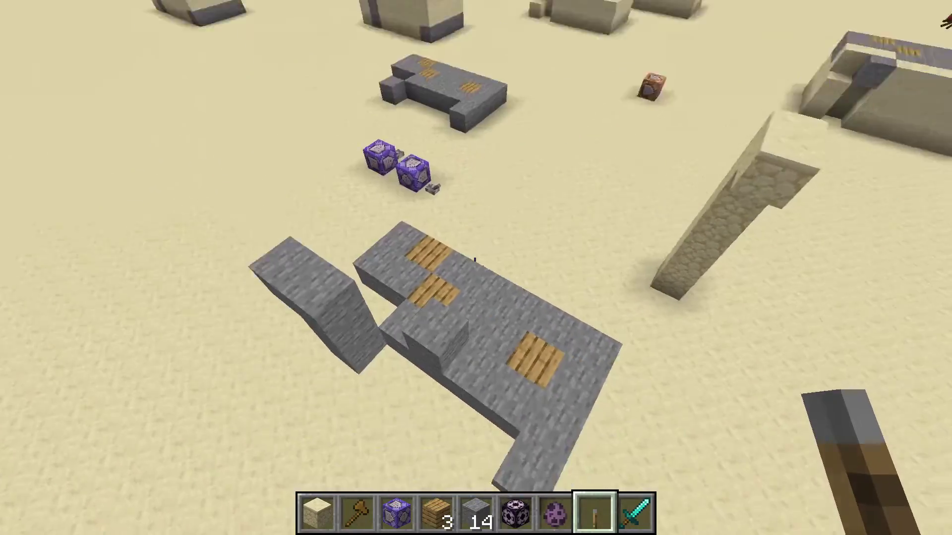
key("w")
key("space")
key("w")
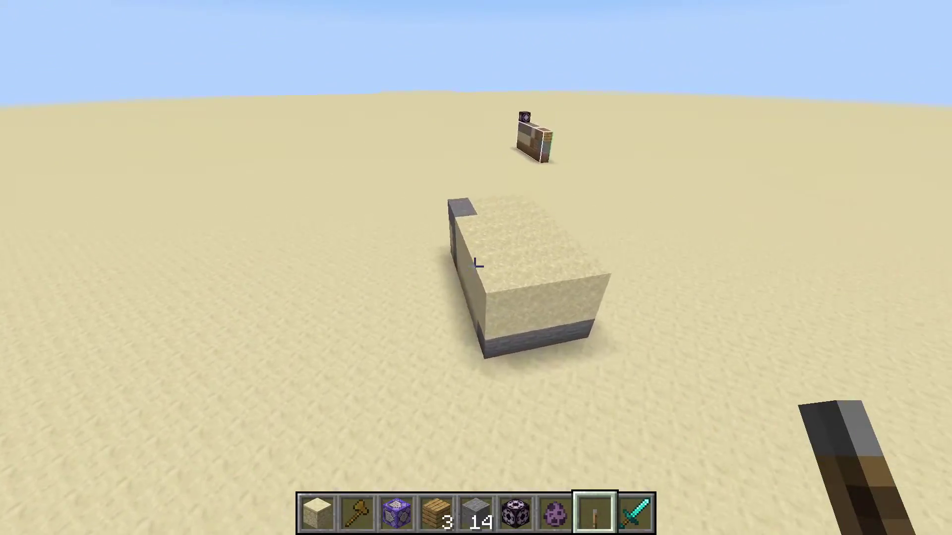
Step: Fly to the mixed-block wall and check the settings of the structure block on top of it
key("w")
key("space")
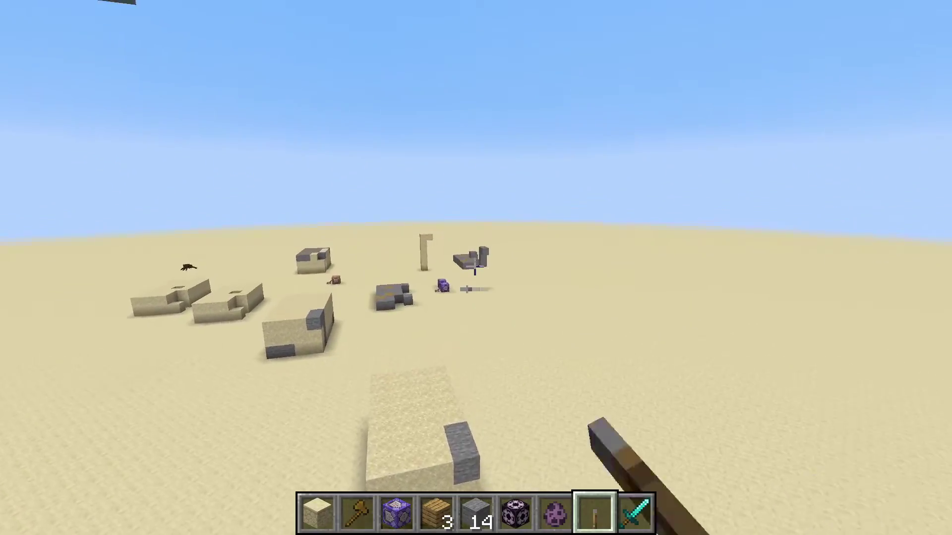
key("w")
key("shift")
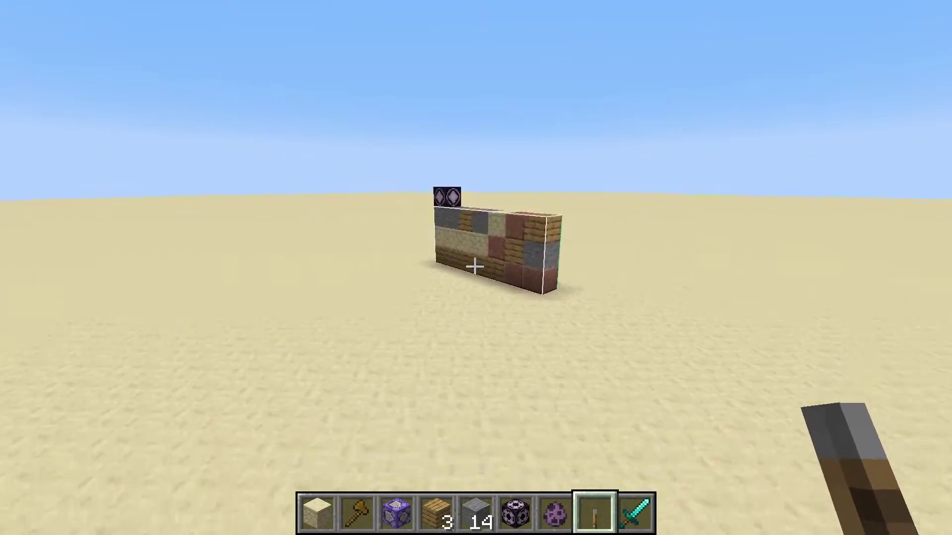
key("w")
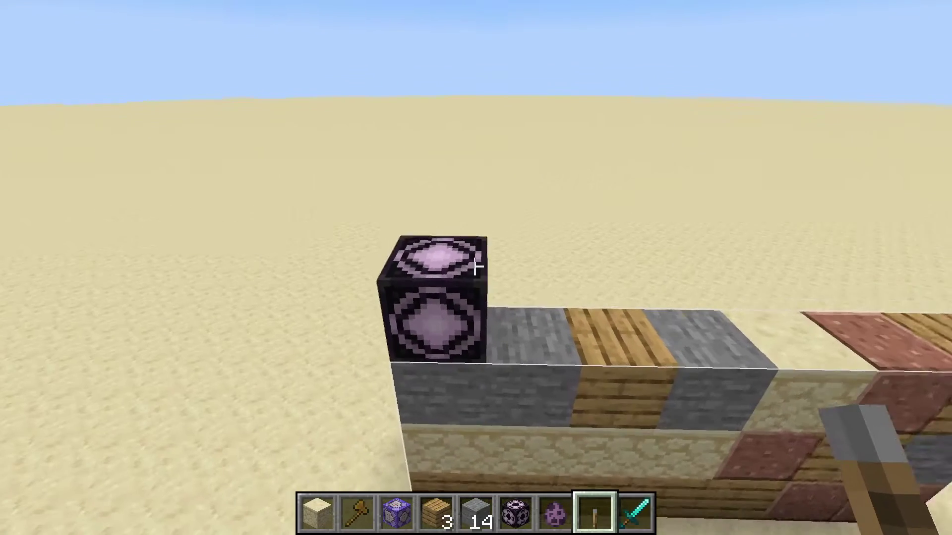
right_click(475, 267)
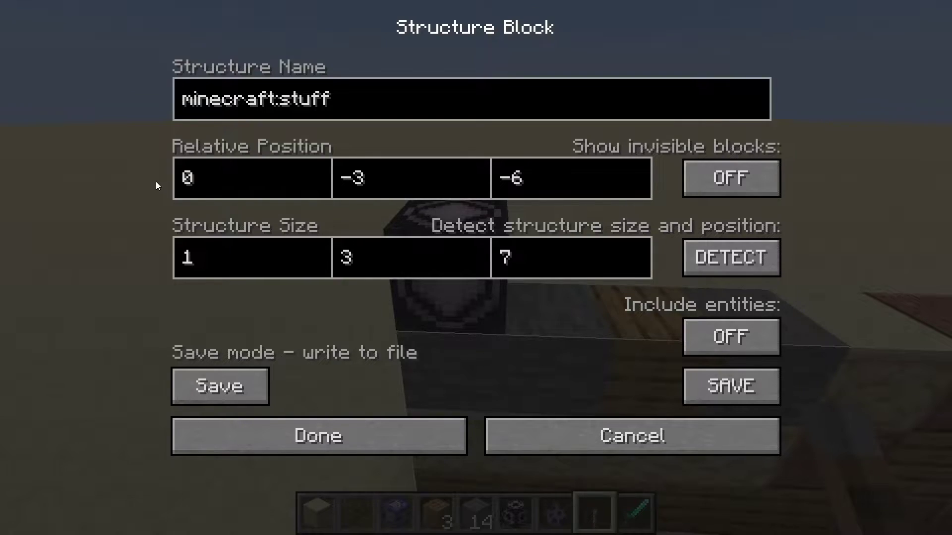
key("Escape")
key("s")
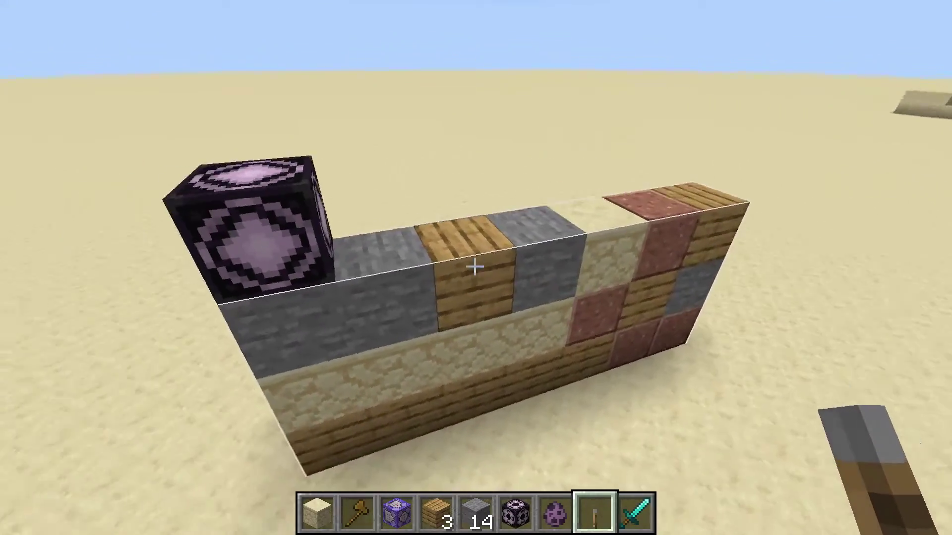
Step: Inspect the arrangement of stone, plank, sandstone and granite blocks in the outlined wall up close
key("w")
key("shift")
key("space")
key("s")
key("w")
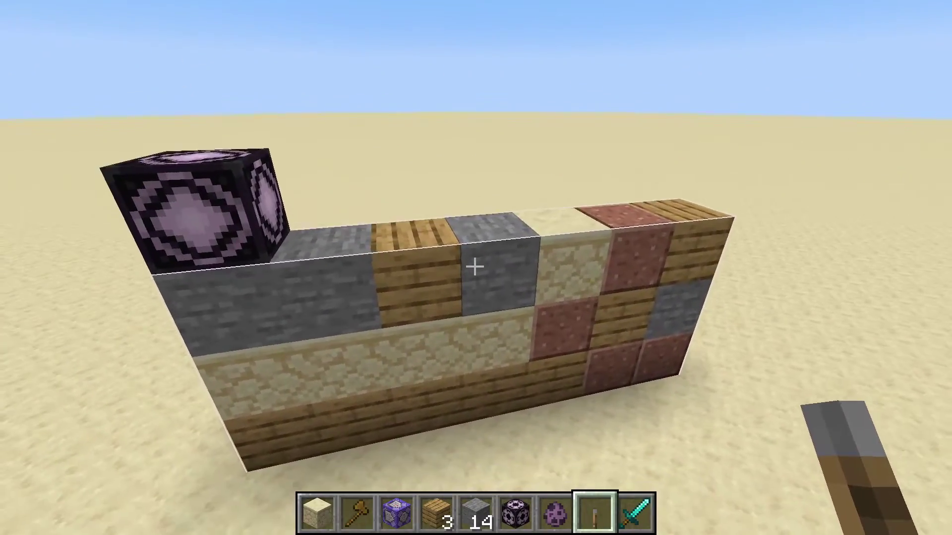
key("w")
key("s")
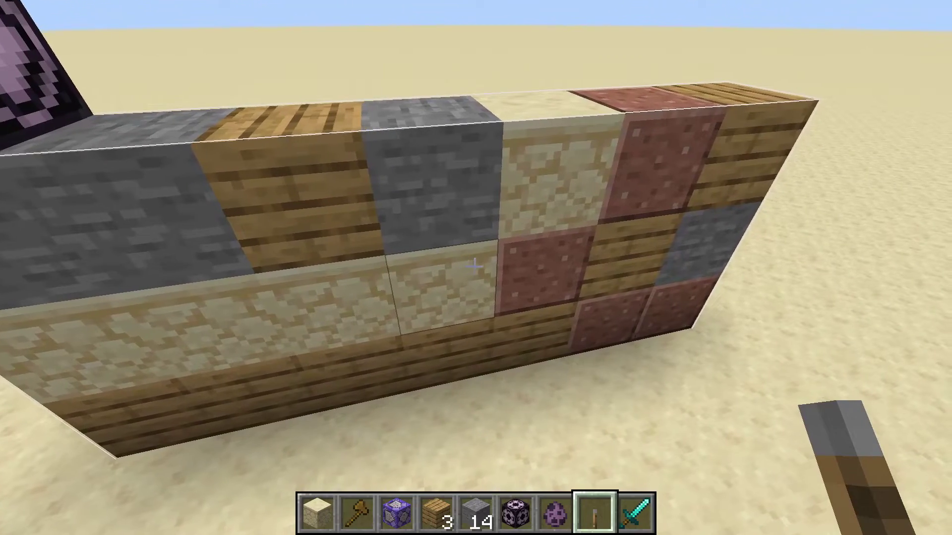
Step: Put chiseled red sandstone in the second hotbar slot from the inventory and hold it
key("e")
key("2")
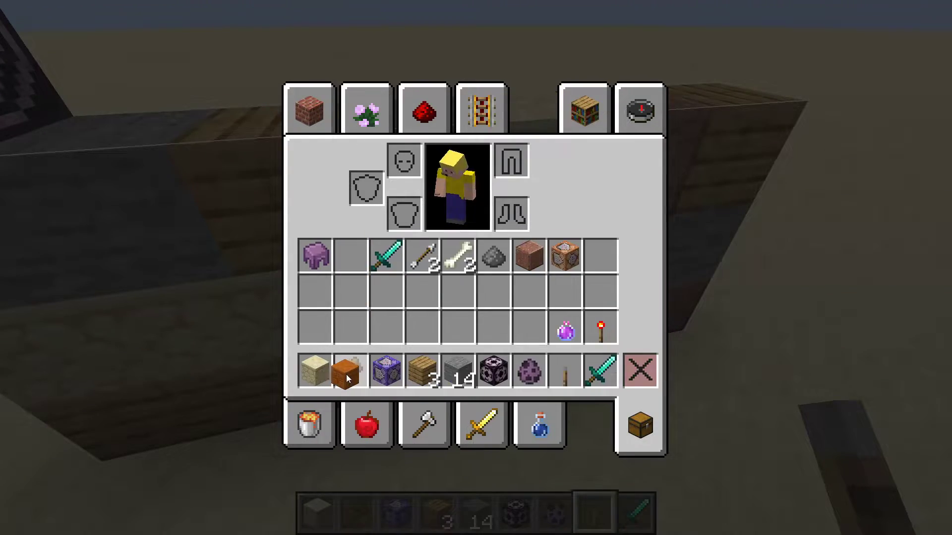
key("e")
key("2")
Step: Replace one block in each of the wall's middle, top and bottom rows with chiseled red sandstone
left_click(474, 267)
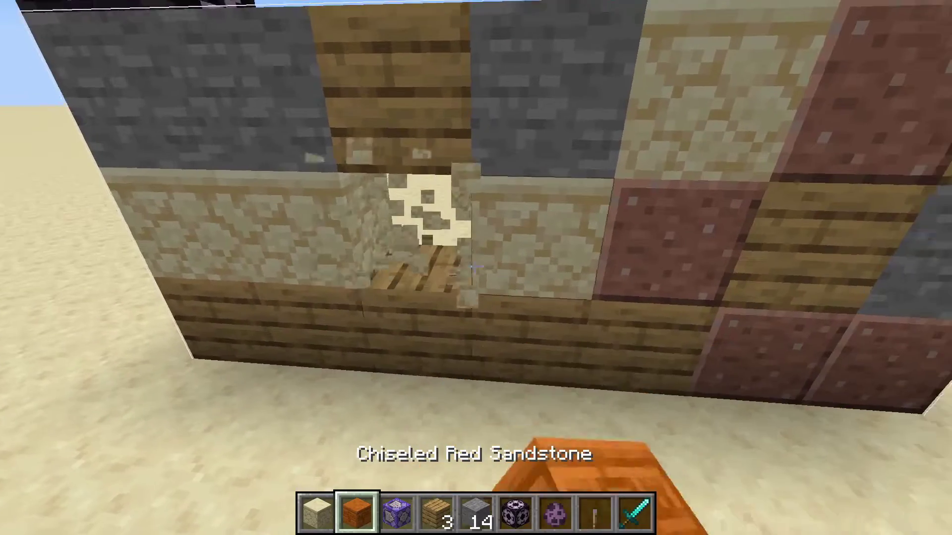
right_click(474, 267)
left_click(474, 267)
right_click(474, 267)
left_click(474, 266)
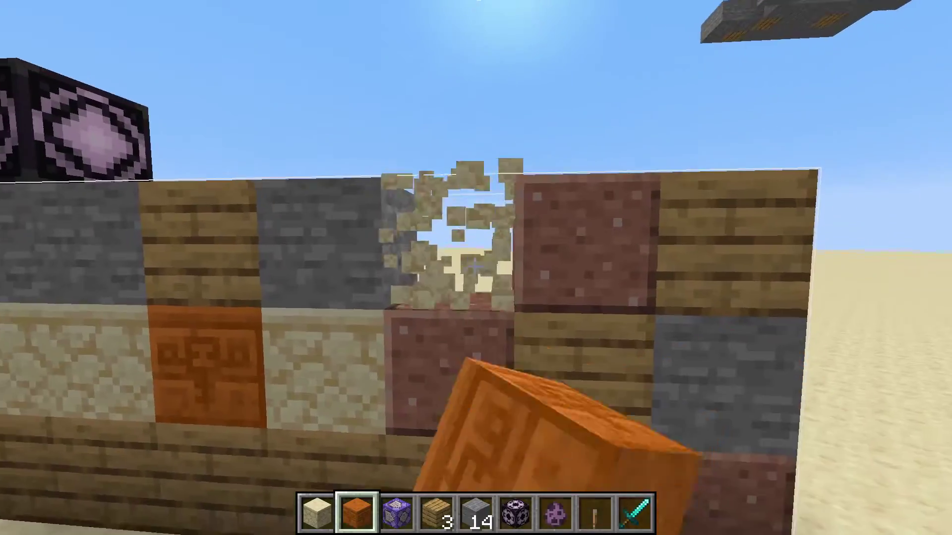
right_click(474, 266)
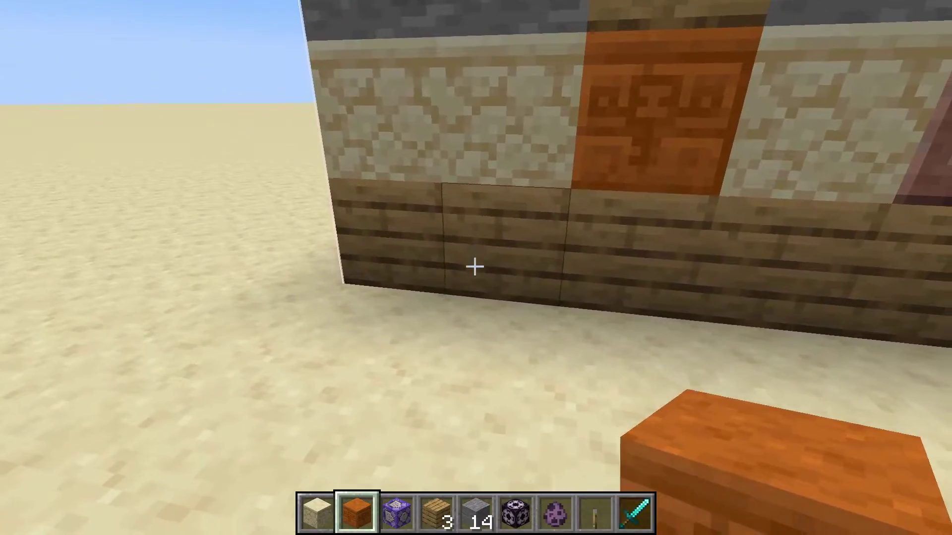
left_click(475, 266)
right_click(474, 267)
Step: Rename the structure in the wall's structure block to minecraft:wall and save it to file
key("s")
key("3")
right_click(474, 266)
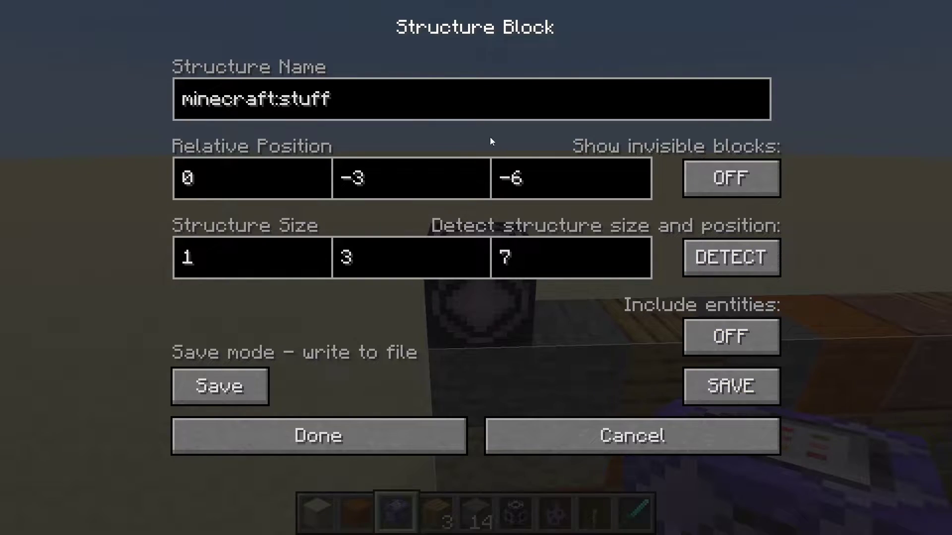
key("BackSpace")
key("BackSpace")
key("BackSpace")
key("BackSpace")
key("BackSpace")
type("wall")
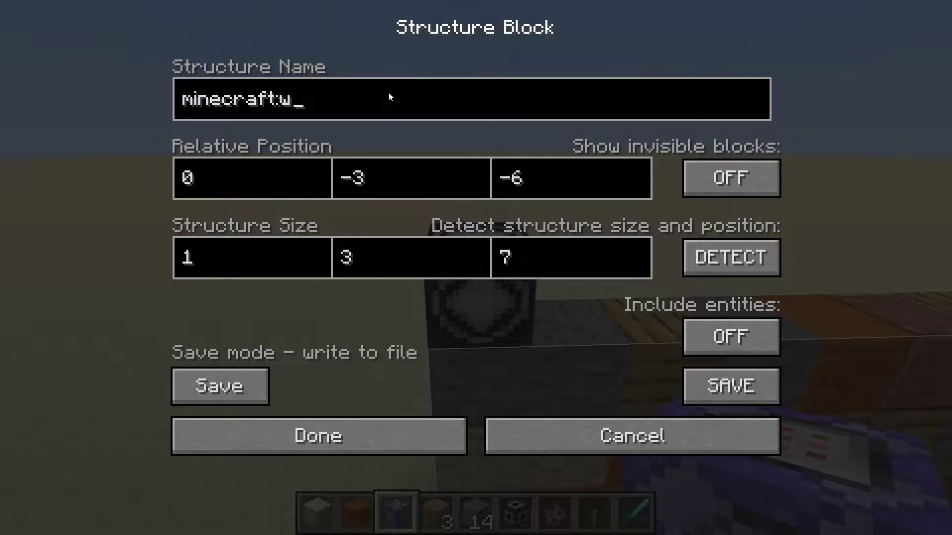
left_click(715, 383)
key("s")
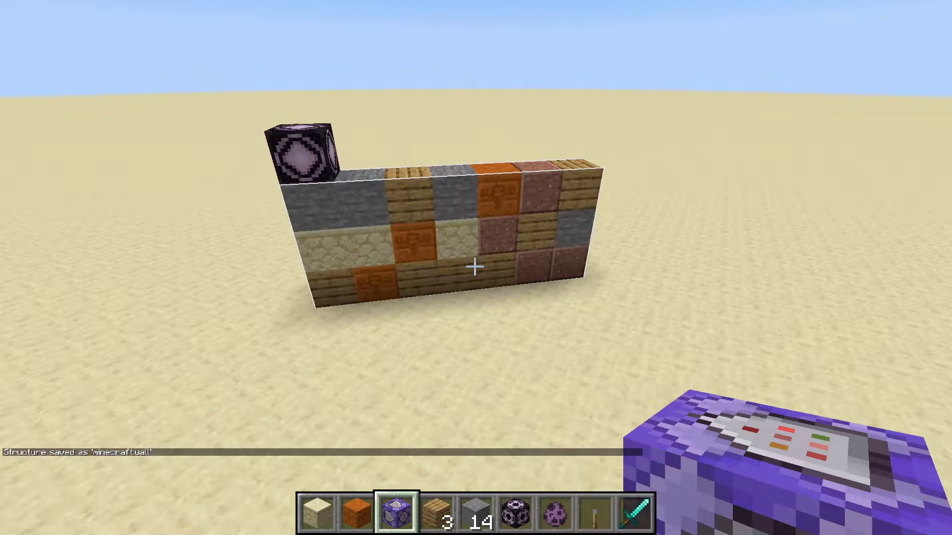
key("w")
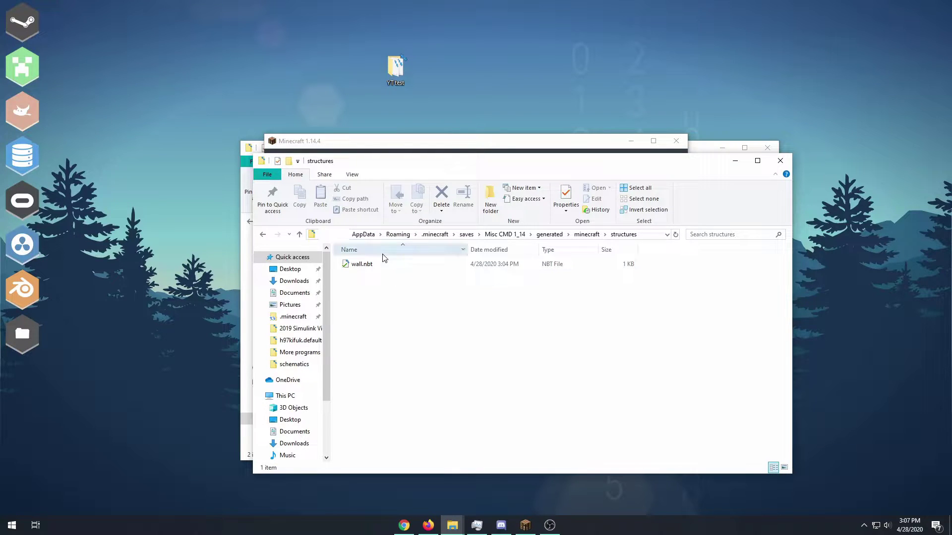
Step: Switch to File Explorer and move wall.nbt from the structures folder into the Moveable blocks folder
left_click(630, 142)
left_click_drag(429, 151, 305, 102)
left_click(470, 268)
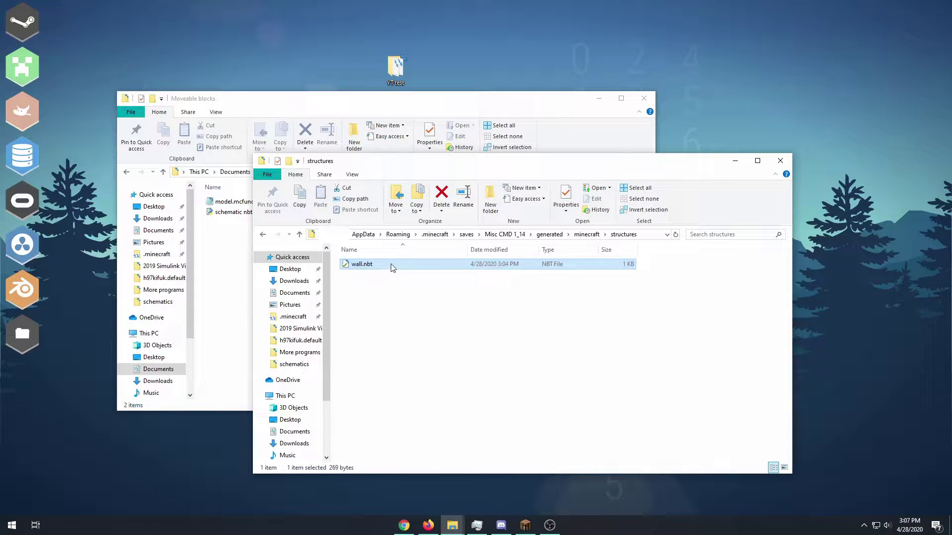
left_click_drag(221, 276, 221, 276)
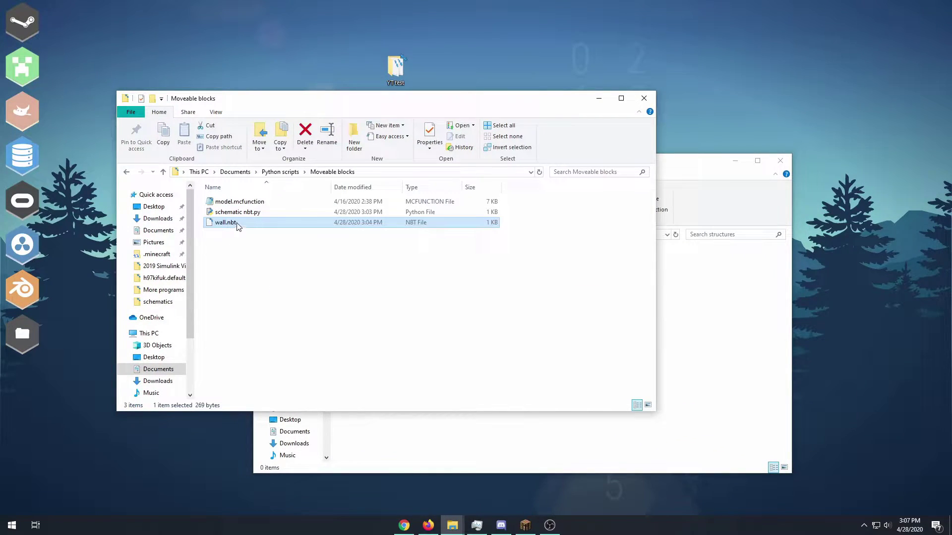
left_click(734, 161)
Step: Open schematic nbt.py for editing in IDLE 3.7 (32-bit)
left_click(267, 222)
left_click(263, 214)
right_click(263, 214)
mouse_move(219, 238)
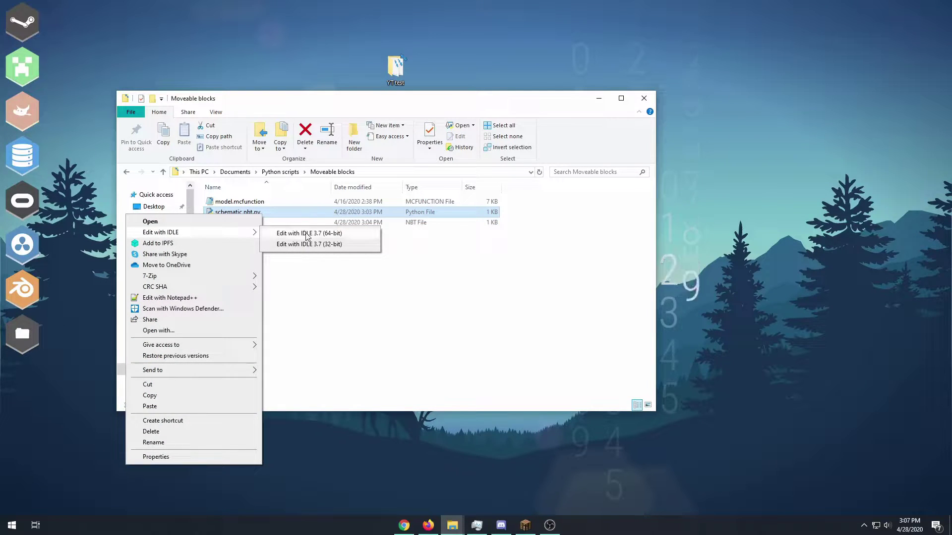
left_click(307, 245)
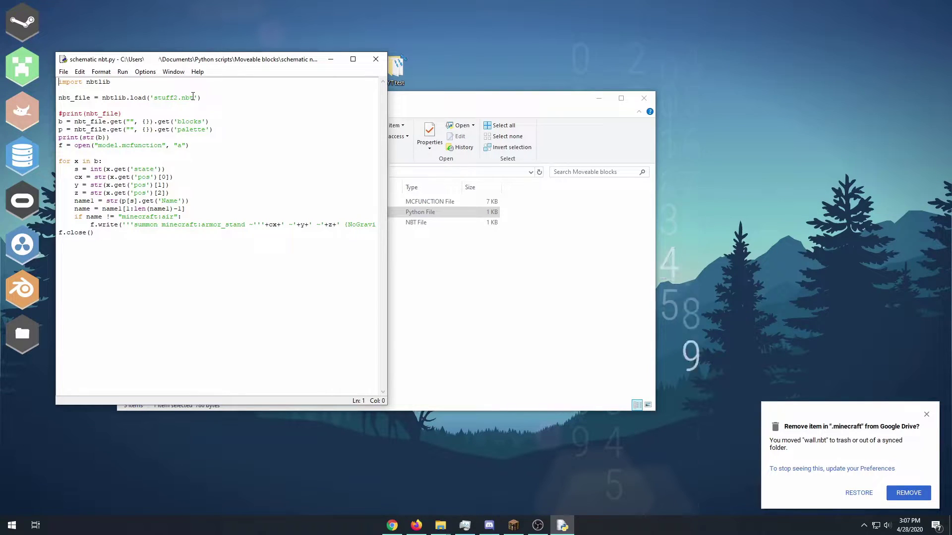
Step: Set the script's input file to wall.nbt and its output file to wall.mcfunction, and save it
left_click_drag(178, 98, 153, 99)
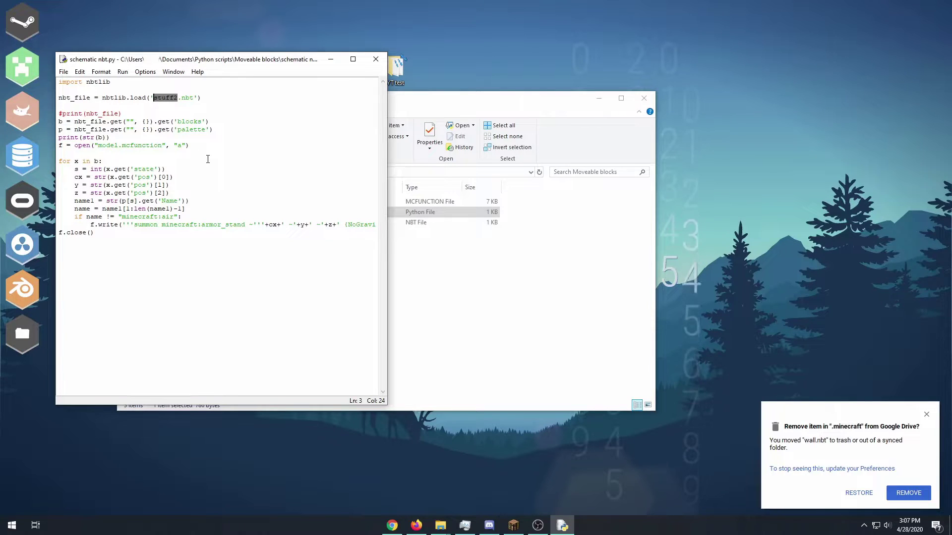
type("wall")
key("ctrl+s")
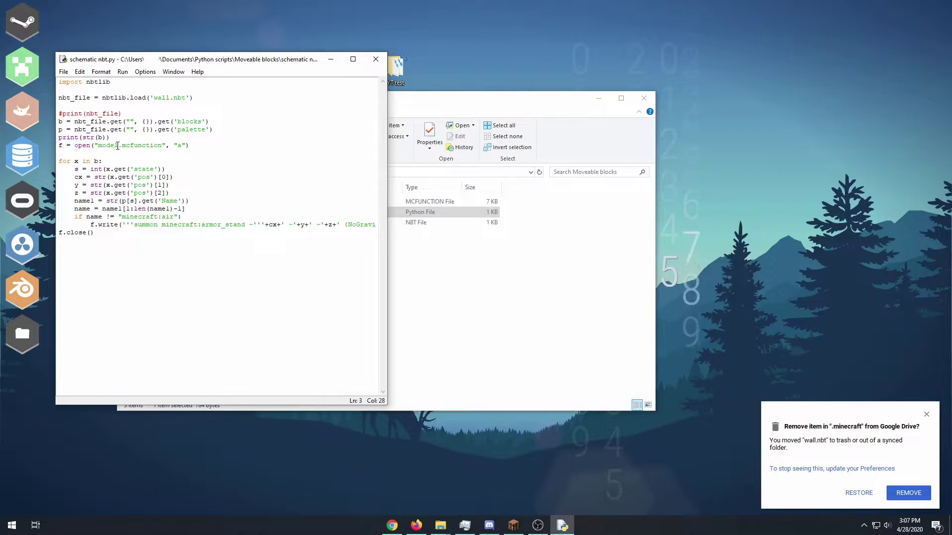
type("wall")
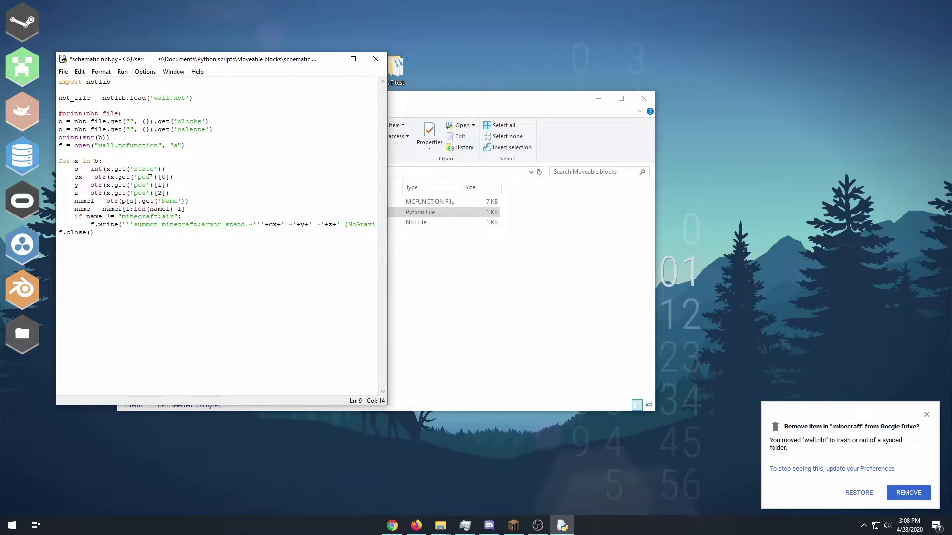
key("ctrl+s")
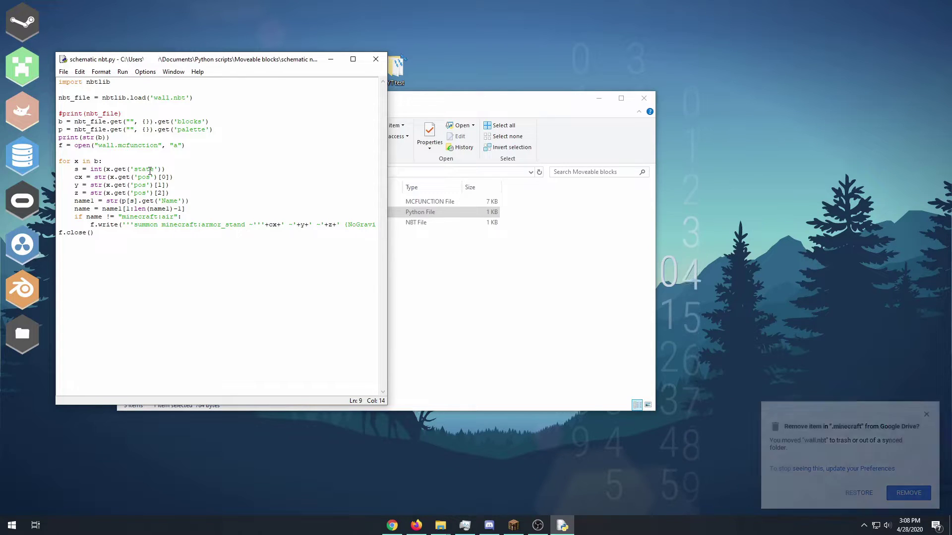
Step: Run the script to generate wall.mcfunction, close the Python shell and minimise the editor
key("F5")
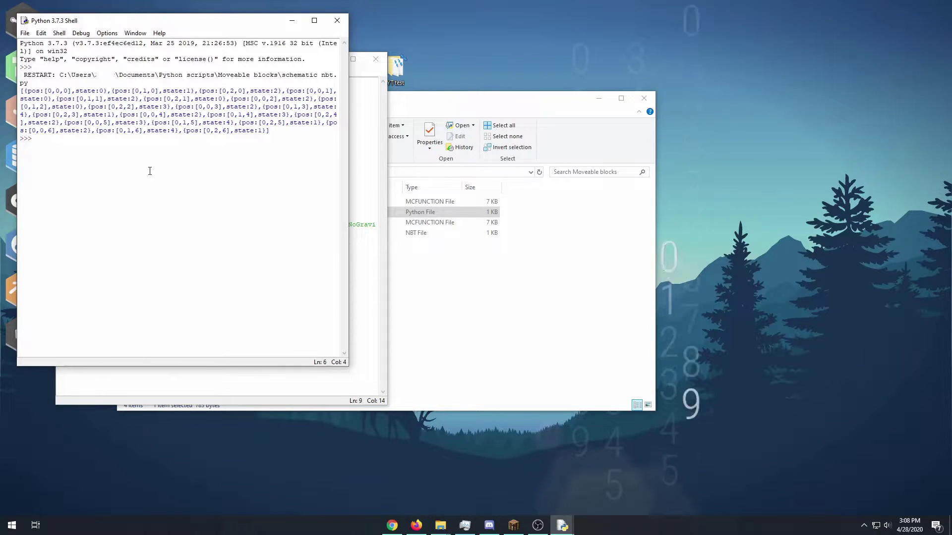
left_click(339, 20)
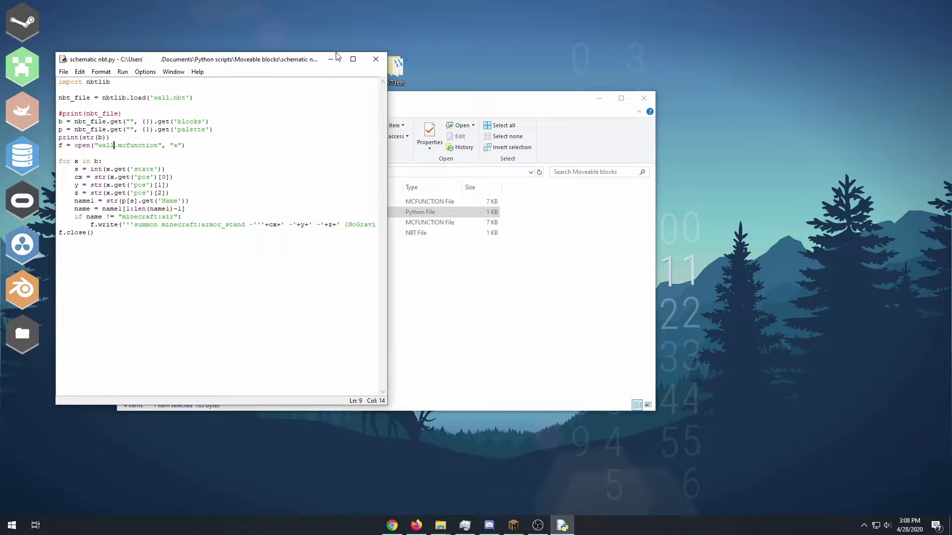
left_click(334, 57)
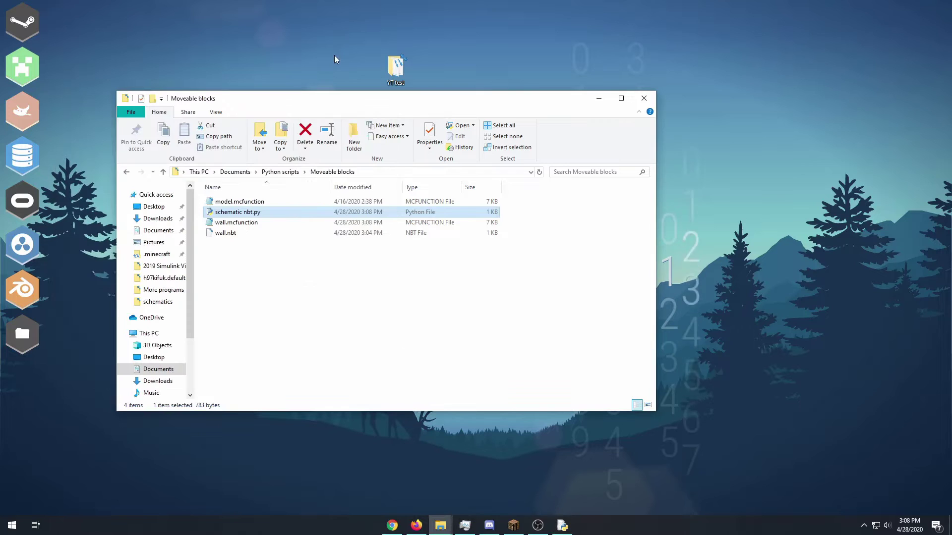
Step: Copy wall.mcfunction from the Moveable blocks folder
left_click(245, 223)
right_click(244, 222)
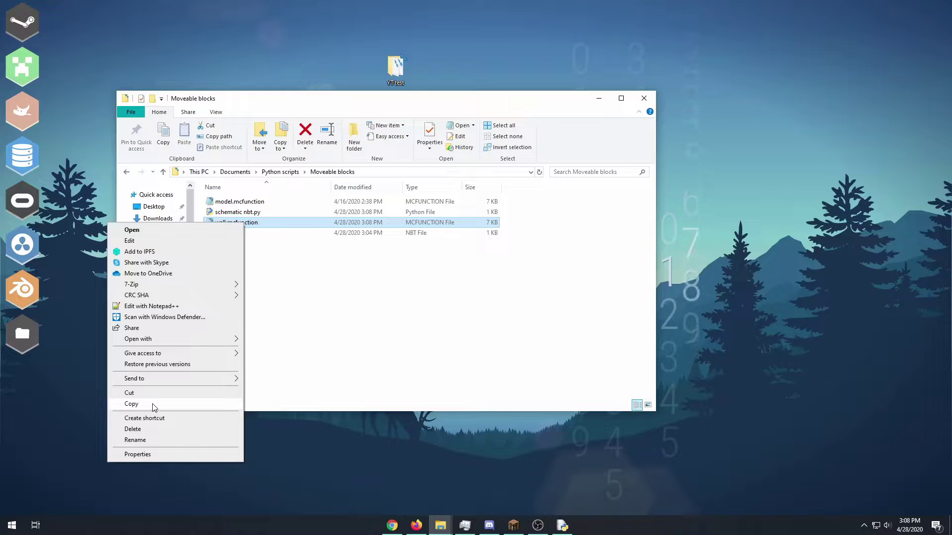
left_click(132, 404)
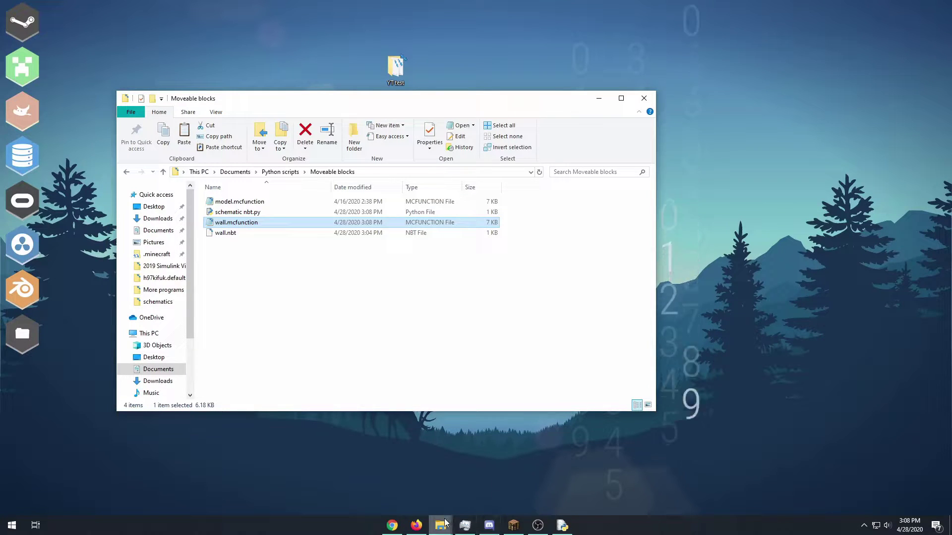
Step: Paste the copied function file into the projectname functions folder of the Misc CMD 1_14 world's datapack
mouse_move(440, 526)
left_click(489, 489)
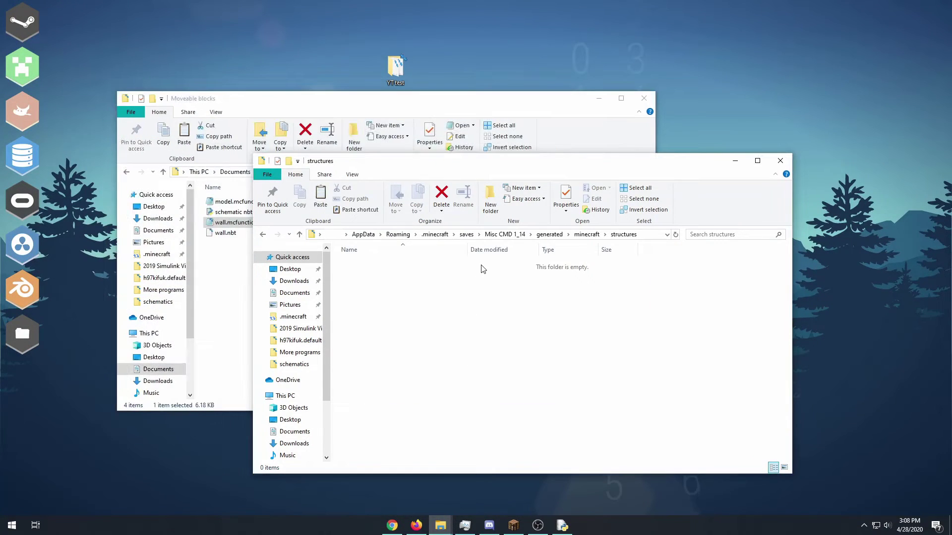
left_click(503, 235)
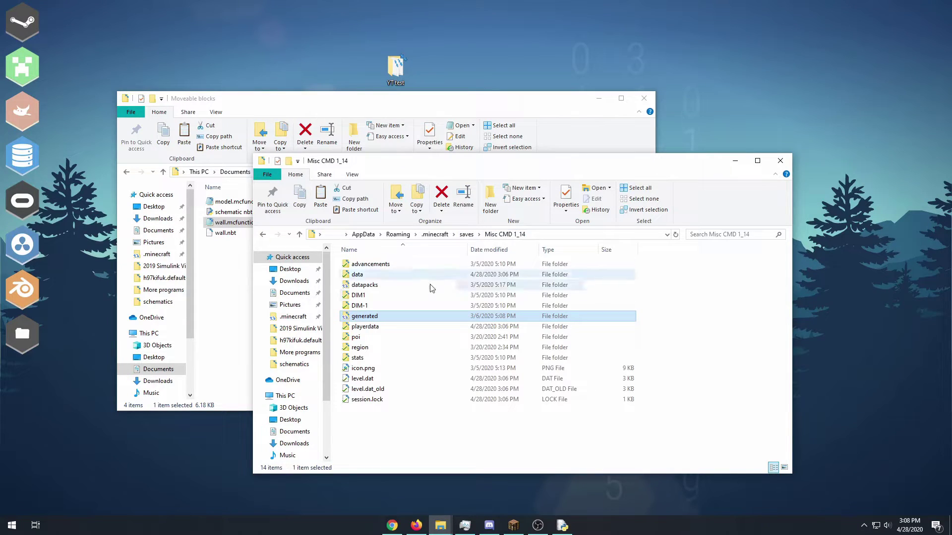
double_click(388, 286)
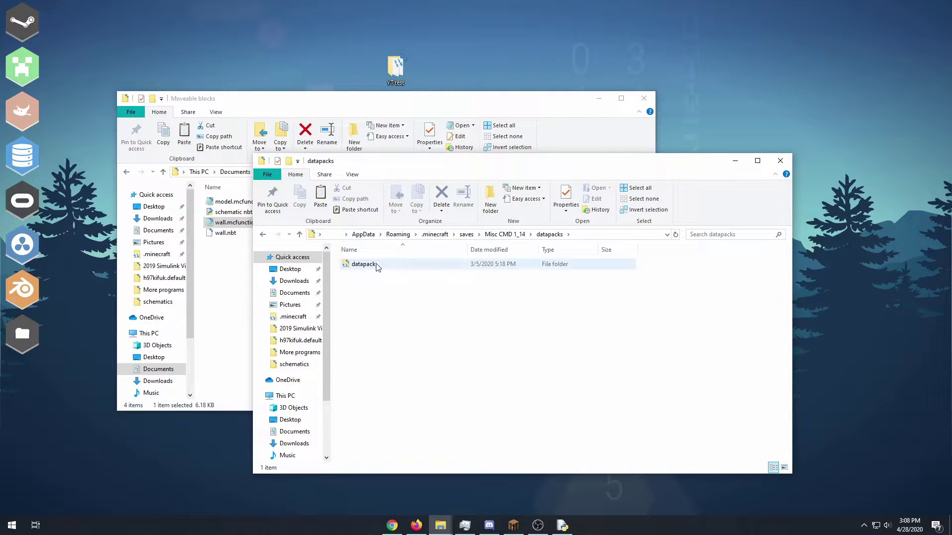
double_click(377, 267)
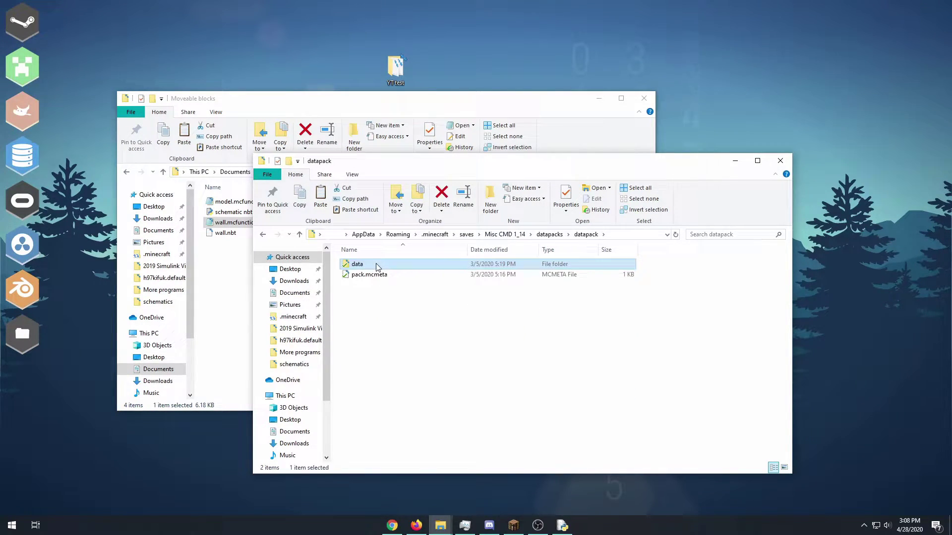
double_click(377, 267)
double_click(376, 265)
double_click(377, 265)
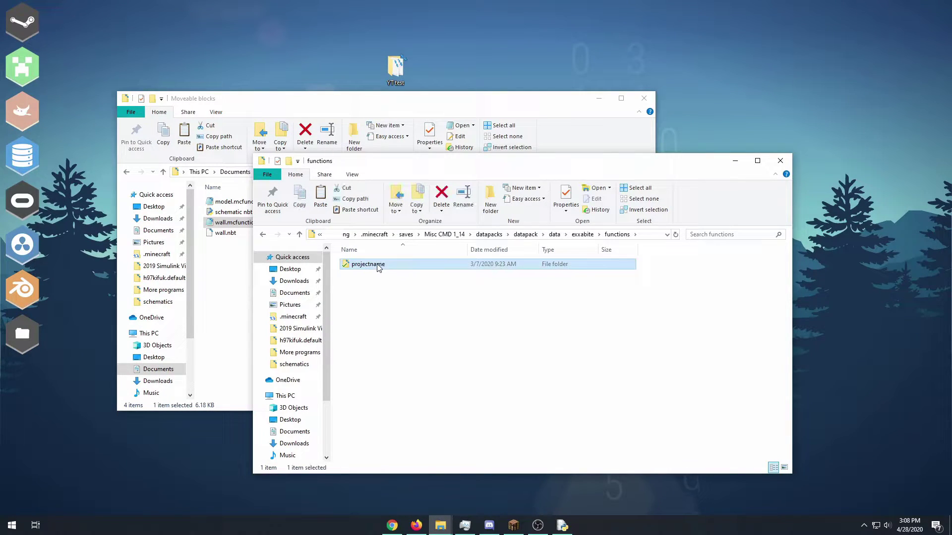
double_click(377, 266)
right_click(396, 334)
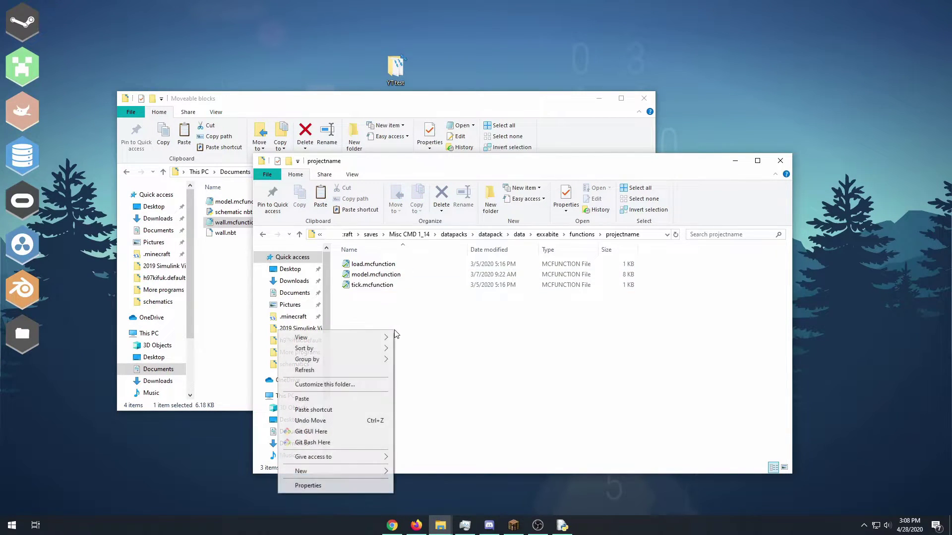
left_click(350, 399)
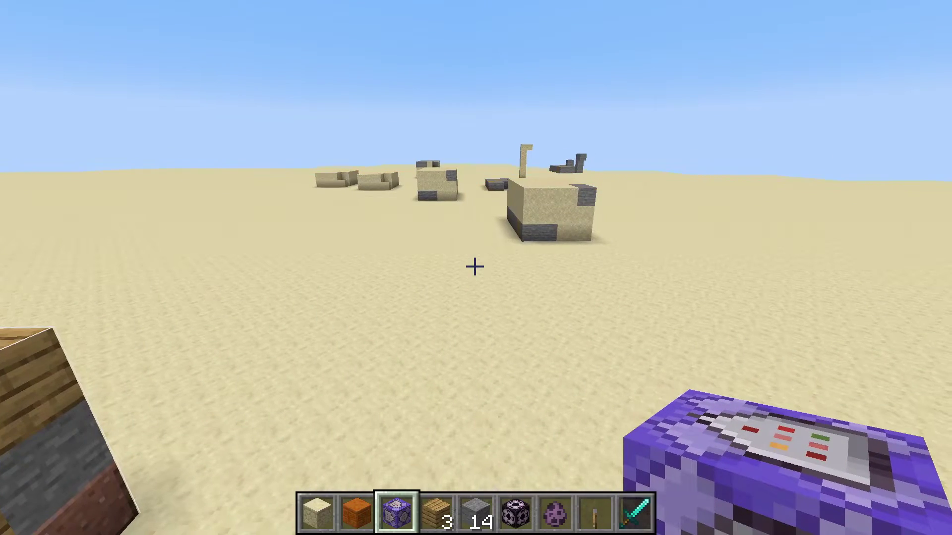
Step: Move to an open patch of sand and reload the datapacks with /reload
key("w")
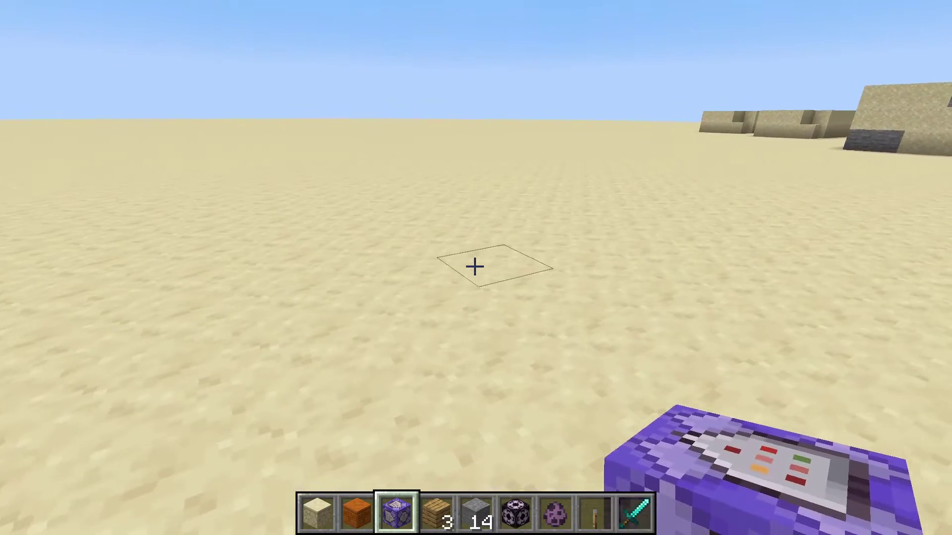
key("slash")
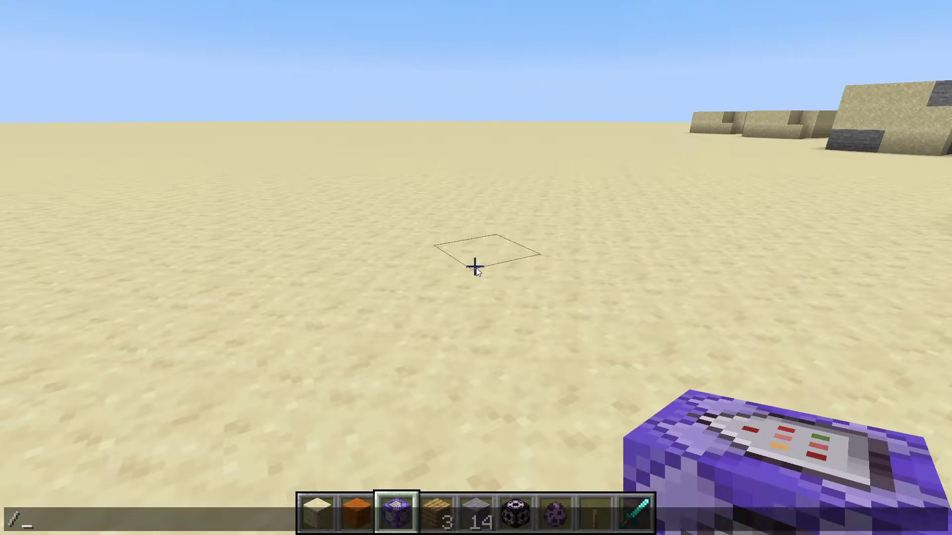
type("reload")
key("Tab")
key("Tab")
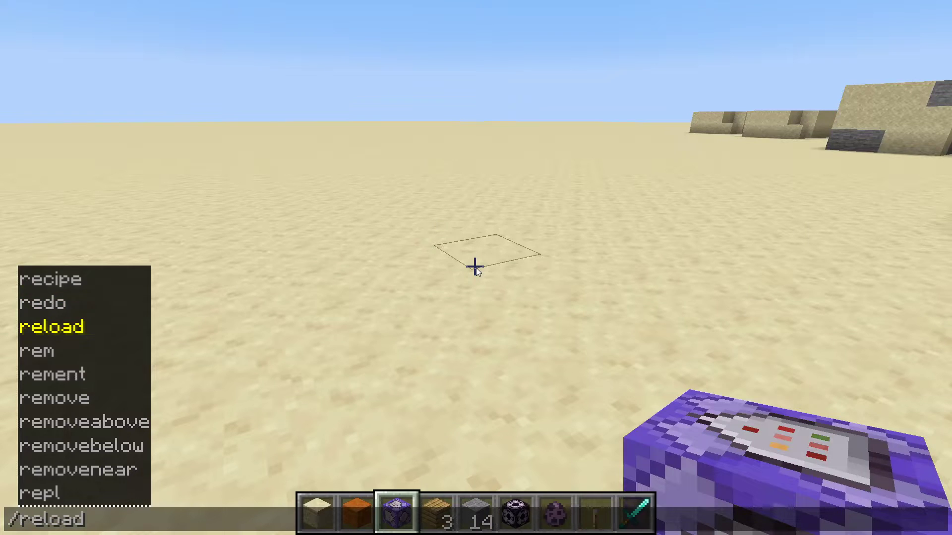
key("Return")
Step: Run the function exxabite:projectname/wall and back away to view the generated wall model
key("slash")
type("function exxabite:projectname/wall")
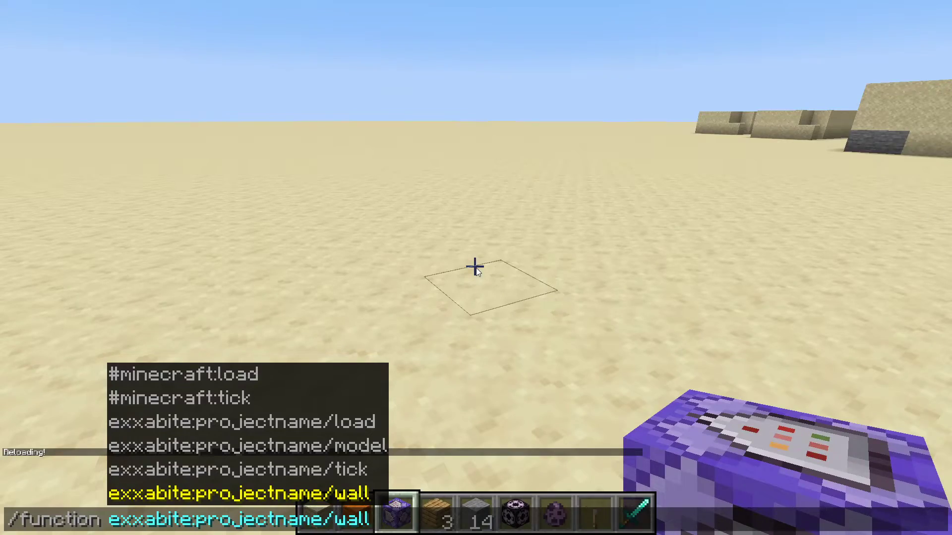
key("Return")
key("s")
key("space")
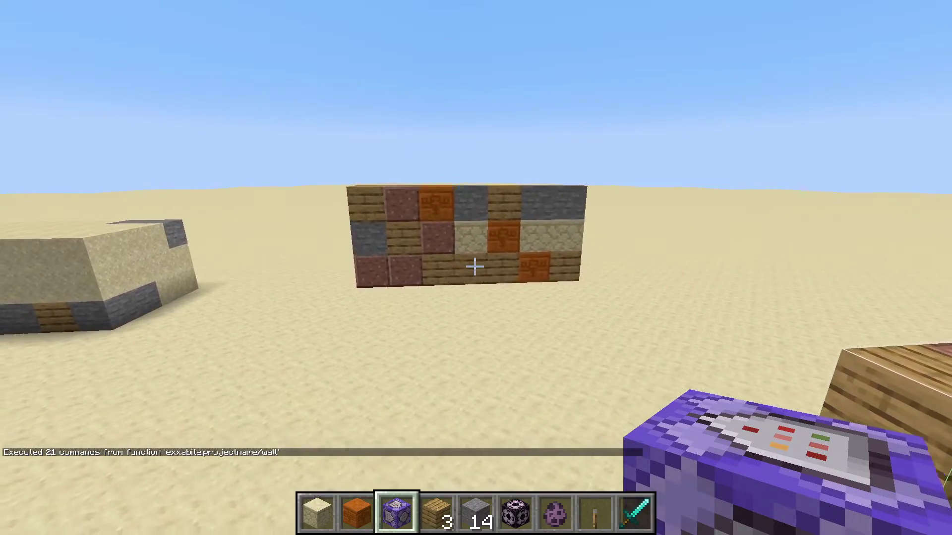
Step: Fly to the purple command blocks, switch the lever beside them, and return to the wall model
key("w")
key("4")
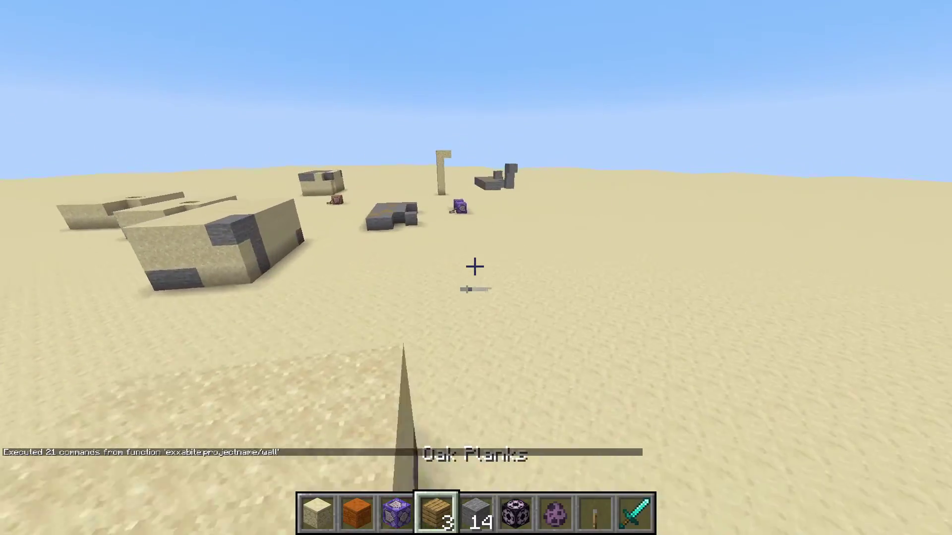
key("shift")
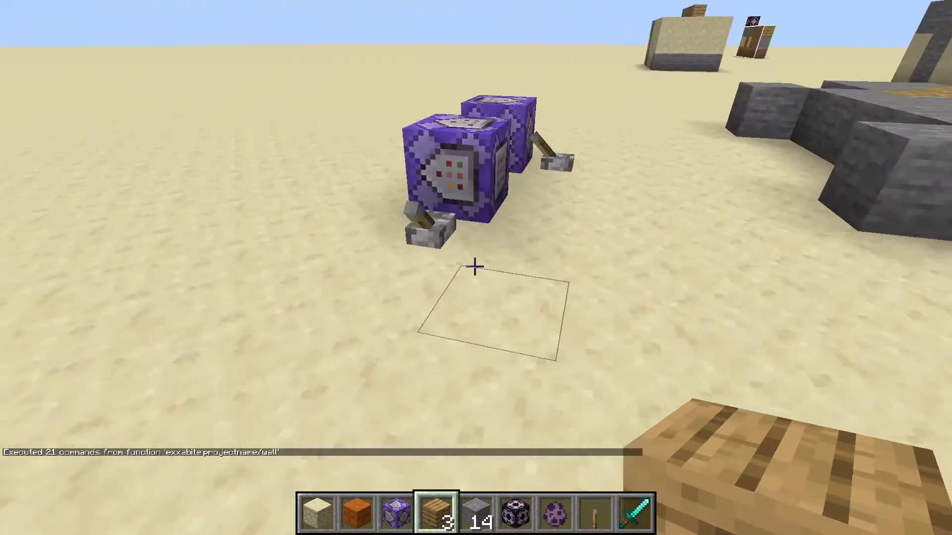
right_click(474, 267)
key("w")
key("space")
key("w")
mouse_move(474, 267)
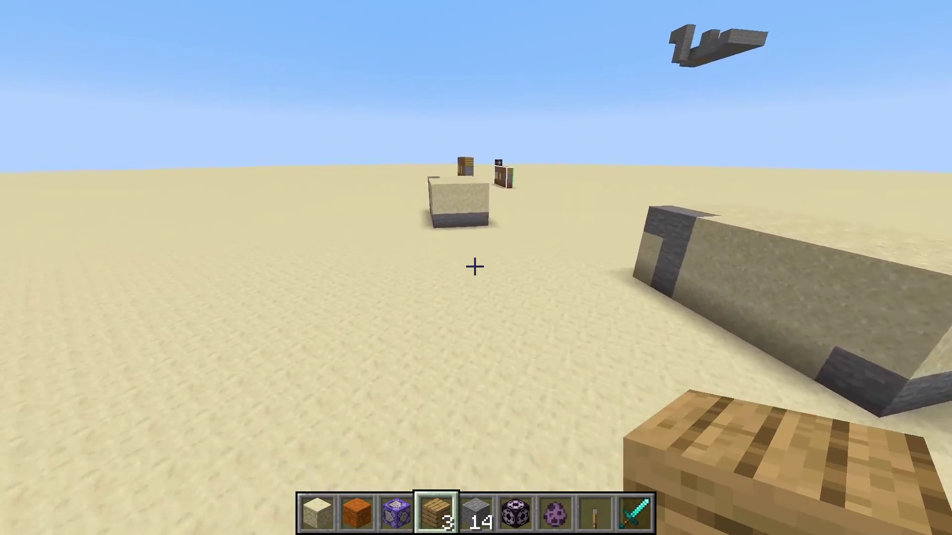
key("w")
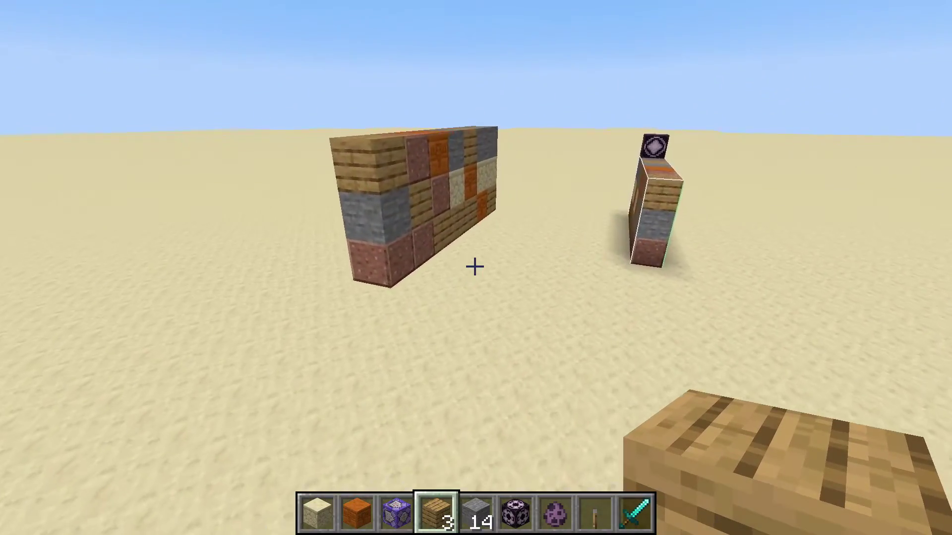
key("w")
key("w")
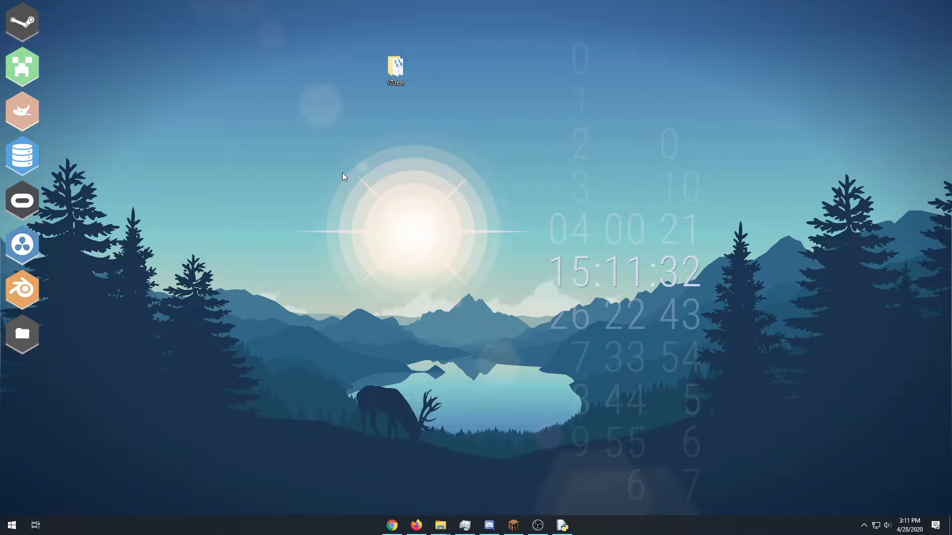
Step: Open Command Prompt and install the Python library with pip install nbtlib
key("super")
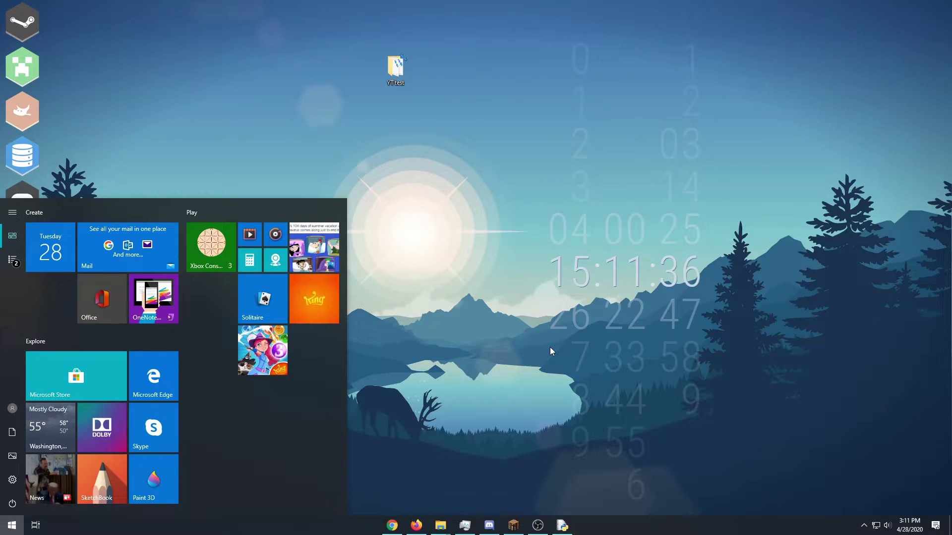
type("cmd")
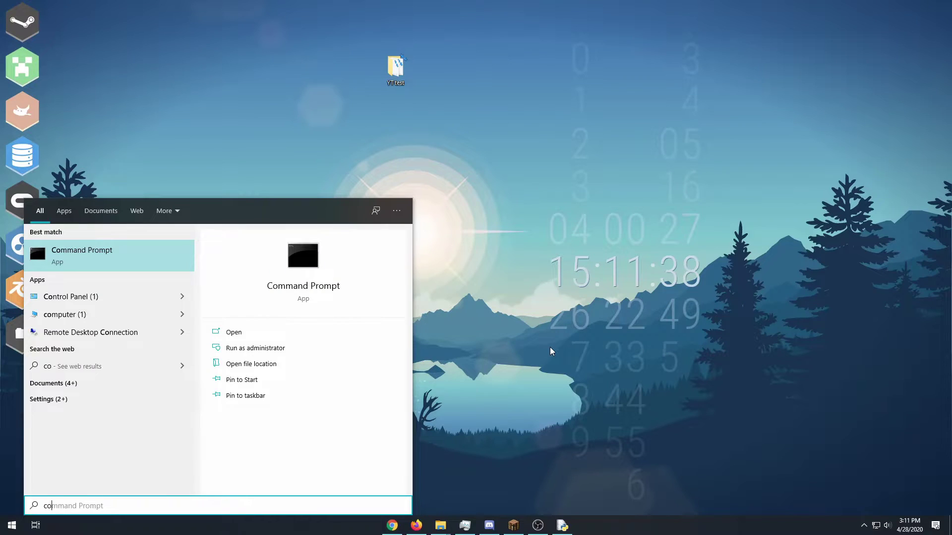
key("Return")
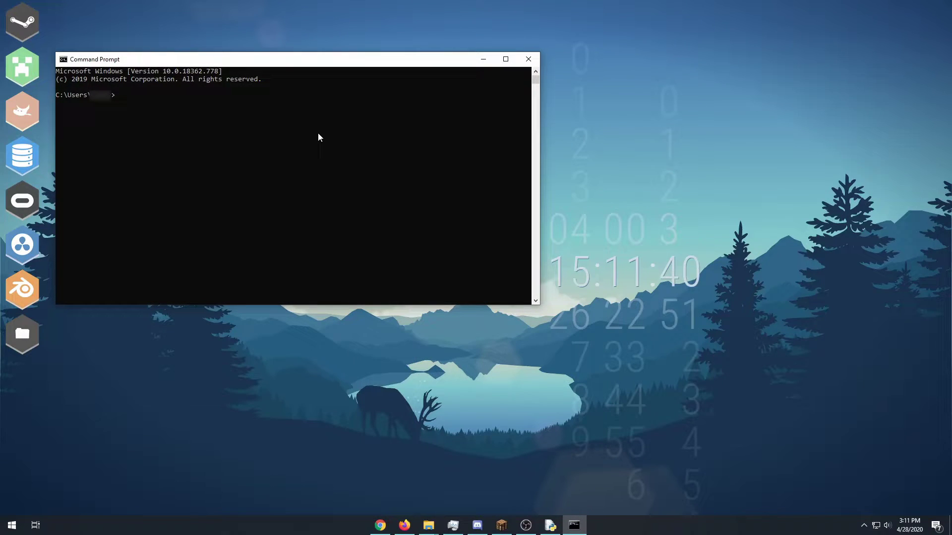
type("pip install nbt lib")
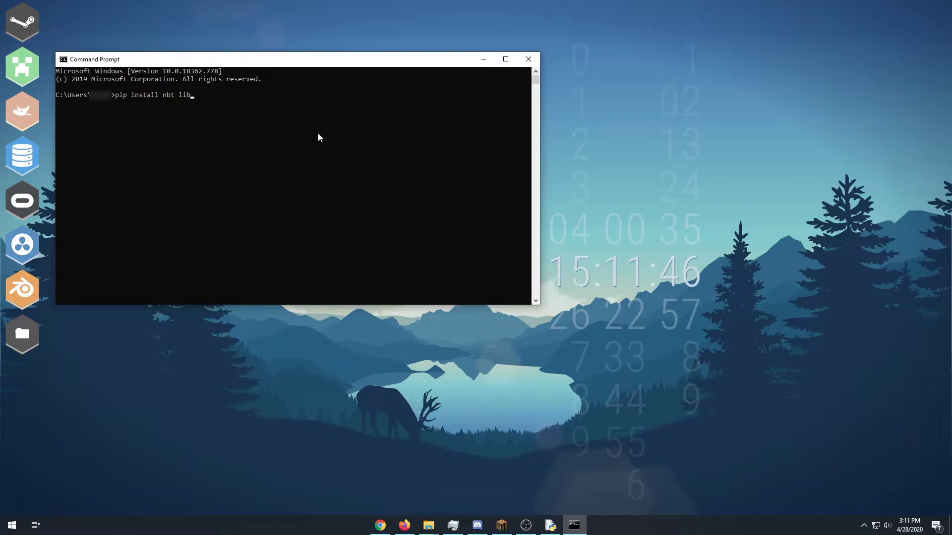
key("Left")
key("Left")
key("BackSpace")
key("Return")
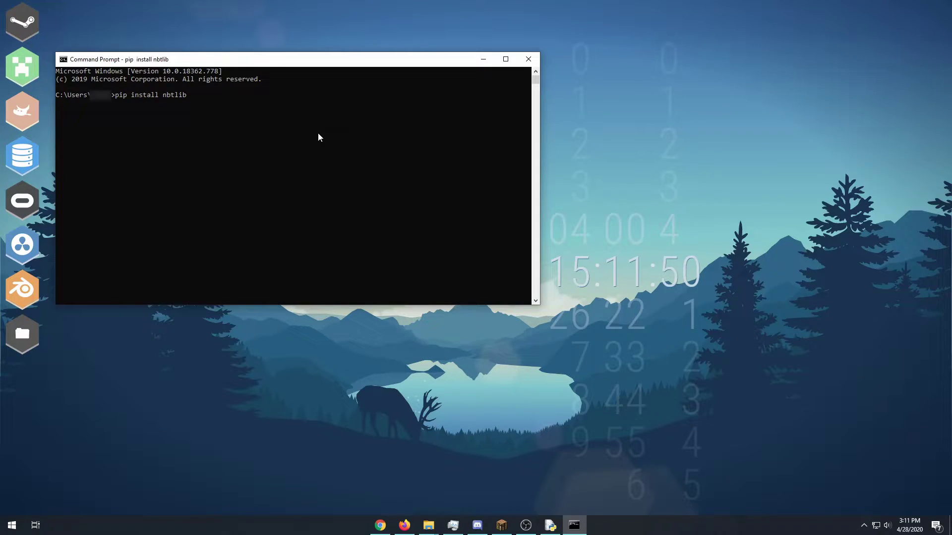